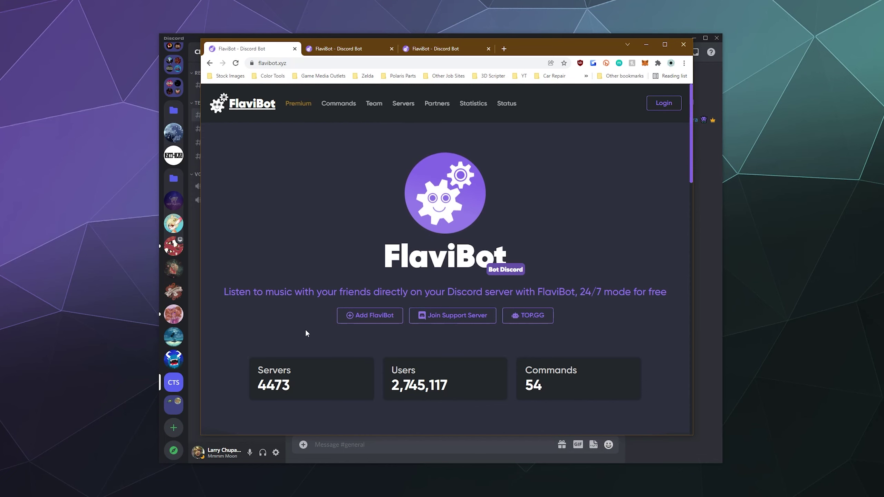
# Add FlaviBot to the Chupacabra Test Server and authorize it with all the requested permissions.
pyautogui.click(372, 320)
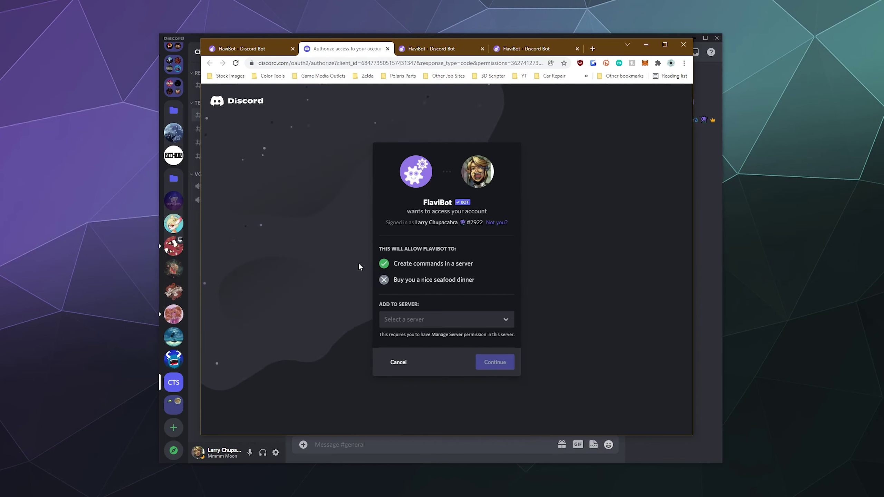
pyautogui.click(448, 322)
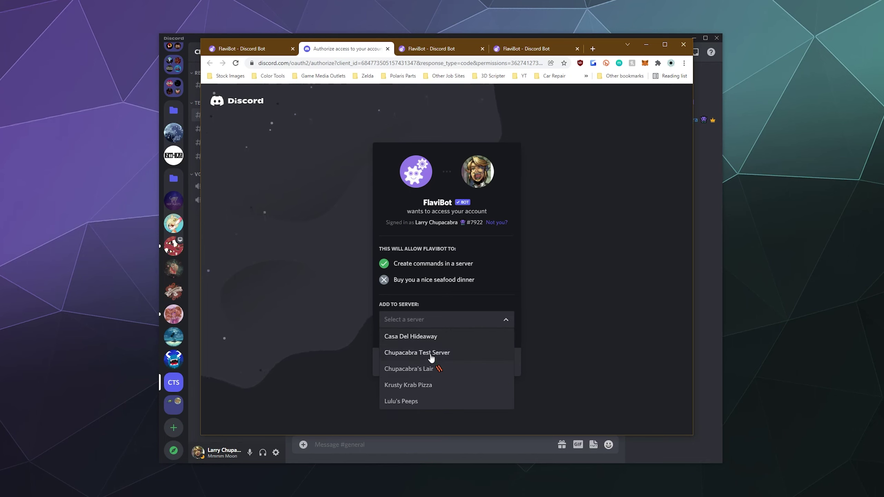
pyautogui.click(414, 353)
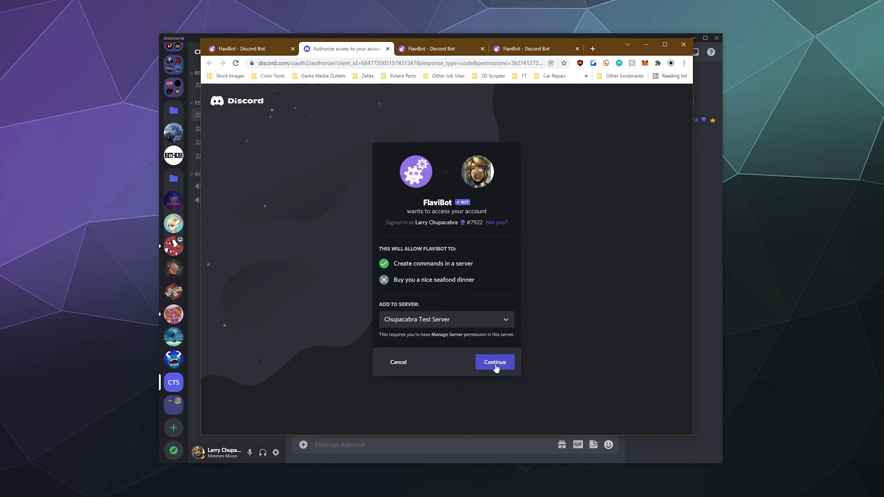
pyautogui.click(496, 364)
pyautogui.scroll(-5, 455, 261)
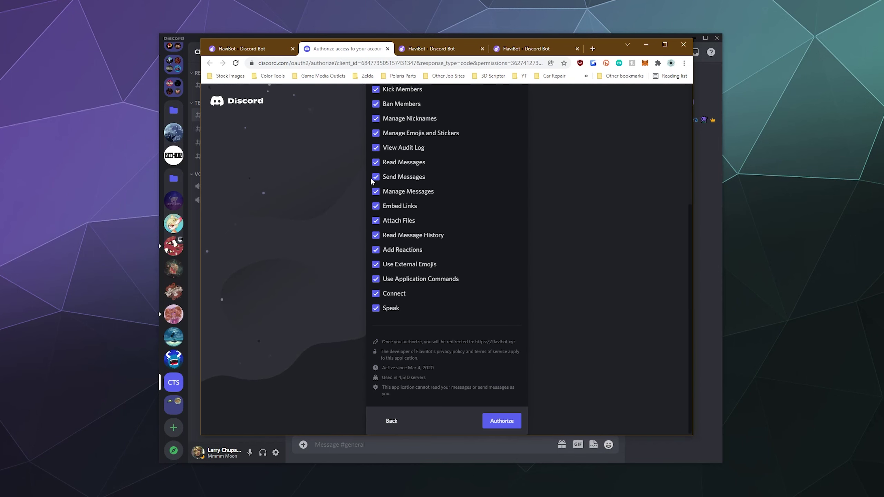
pyautogui.click(507, 426)
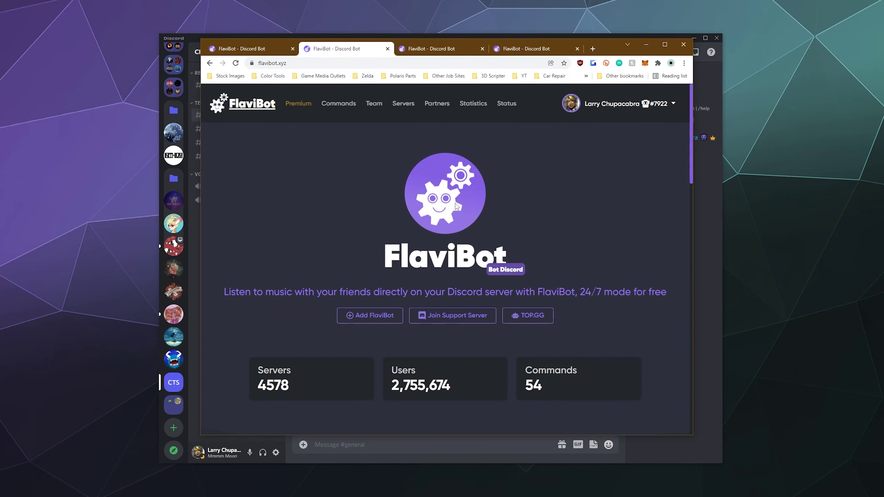
# Open the FlaviBot user dashboard, and view the list of music commands on the FlaviBot site.
pyautogui.click(672, 103)
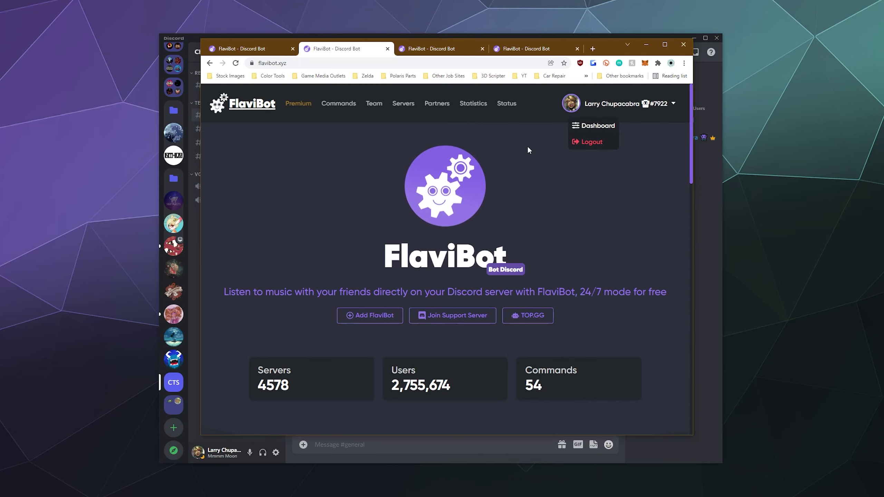
pyautogui.click(594, 126)
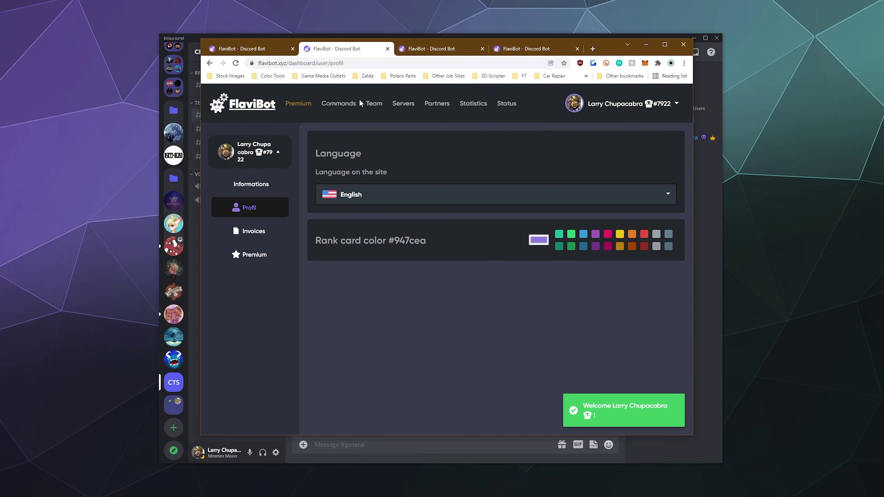
pyautogui.click(258, 49)
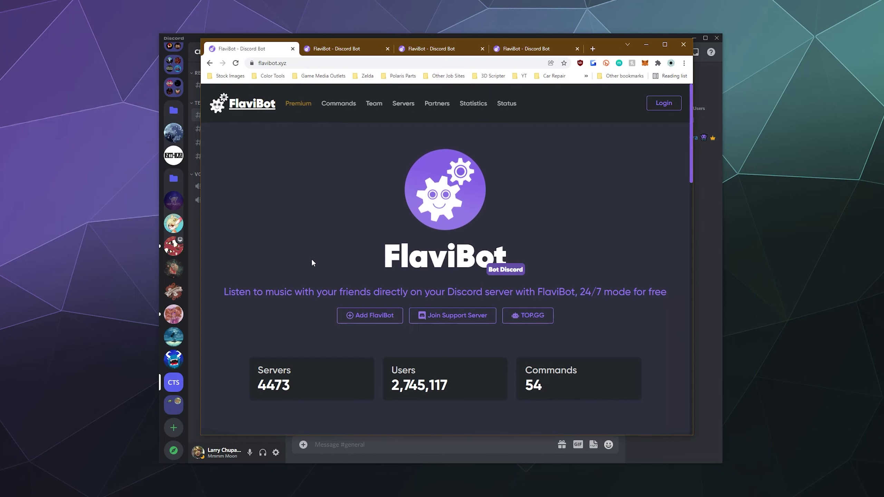
pyautogui.click(431, 48)
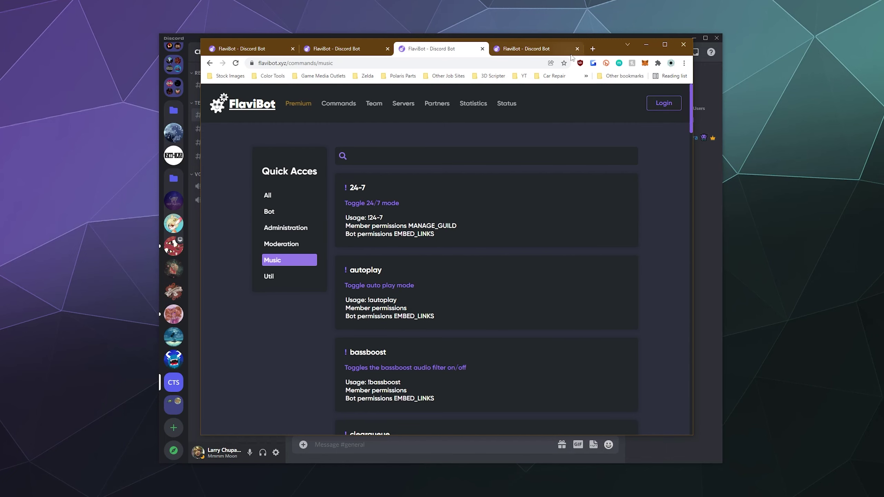
# Move the browser window aside, switch to Discord, and request FlaviBot's command list in the general channel with !help.
pyautogui.moveTo(607, 49); pyautogui.dragTo(706, 63)
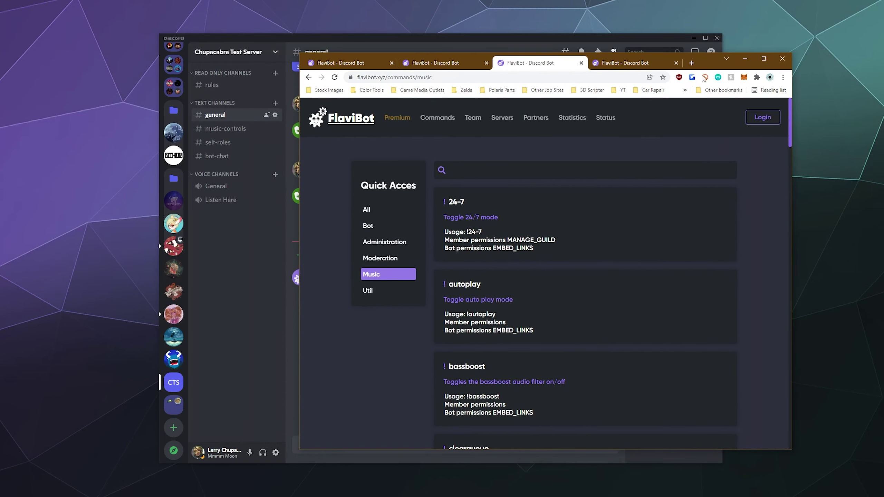
pyautogui.click(244, 265)
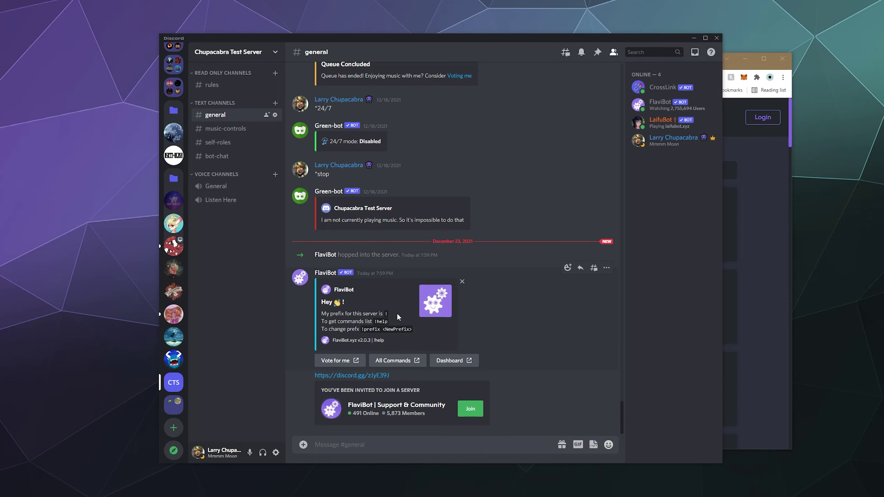
pyautogui.write('!help')
pyautogui.press('Return')
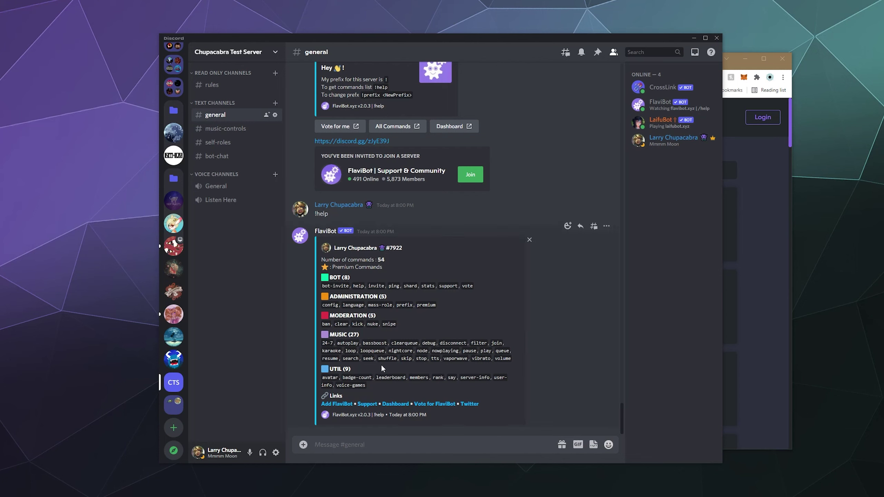
# Join the Listen Here voice channel and use !search NCS to play "Top 50 Most Popular Songs by NCS | No Copyright Sounds".
pyautogui.click(225, 205)
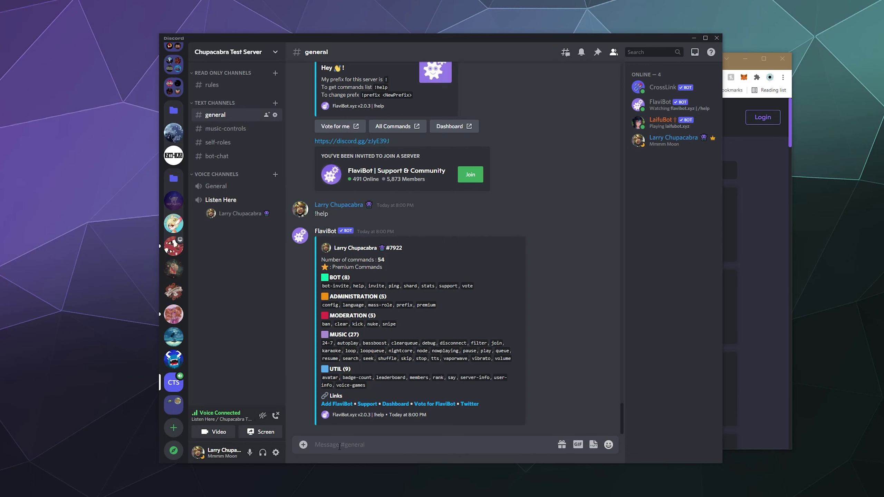
pyautogui.write('!search NCS')
pyautogui.press('Return')
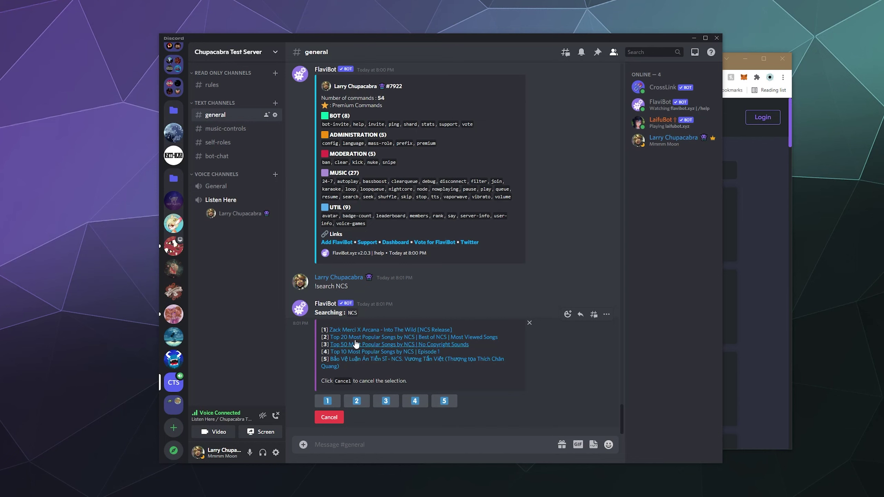
pyautogui.click(385, 401)
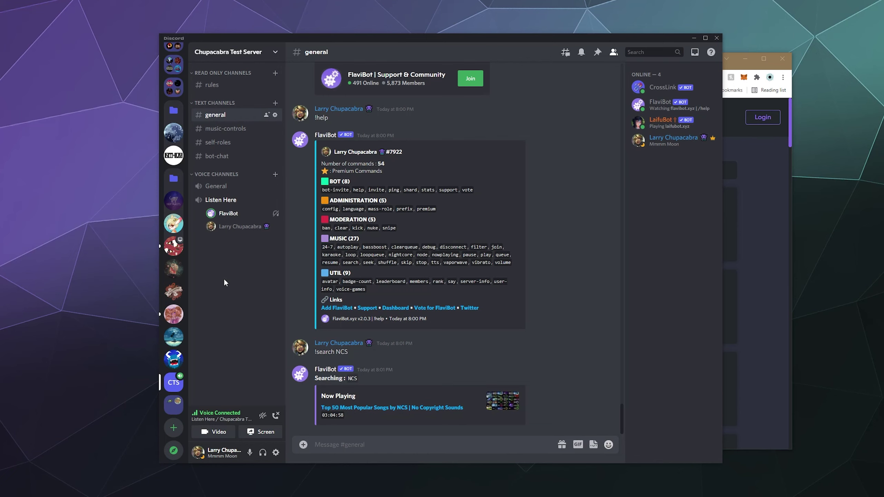
# Search for music with !search Hamster Dance and add the third result, the 2011 MTV KIA Commercial Parody, to the playlist.
pyautogui.click(357, 451)
pyautogui.write('!searchj Hamster Dance')
pyautogui.press('Return')
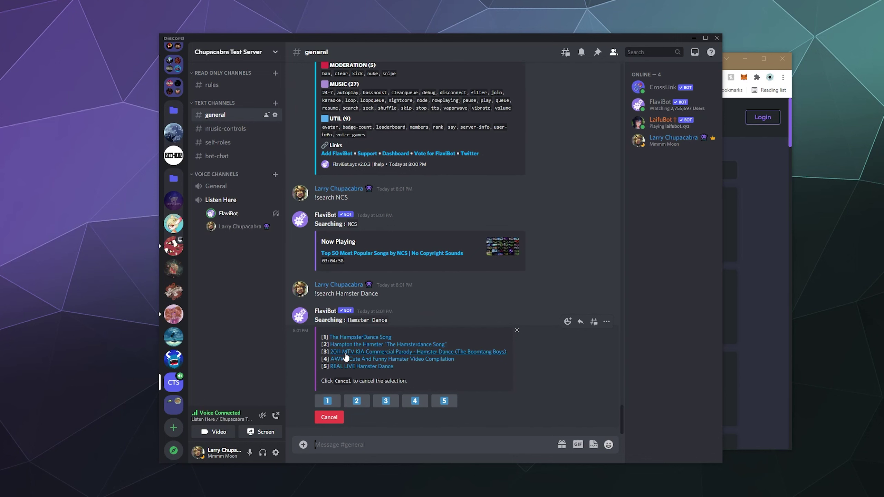
pyautogui.click(383, 403)
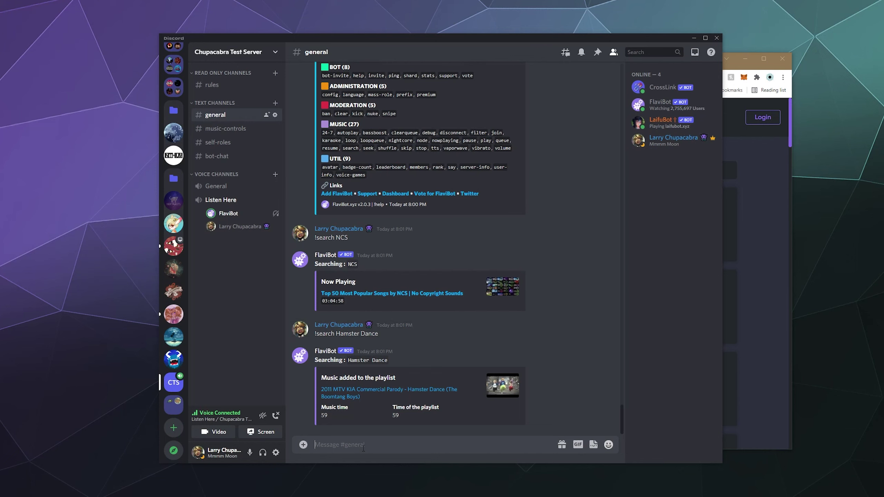
# Search for music with !search Just Dance and add the fourth result, "Just Dance 2019 - Ddu-Du Ddu-Du (Blackpink)", to the playlist.
pyautogui.write('!')
pyautogui.write('h ')
pyautogui.write('rick roll')
pyautogui.hotkey('ctrl', 'a')
pyautogui.press('BackSpace')
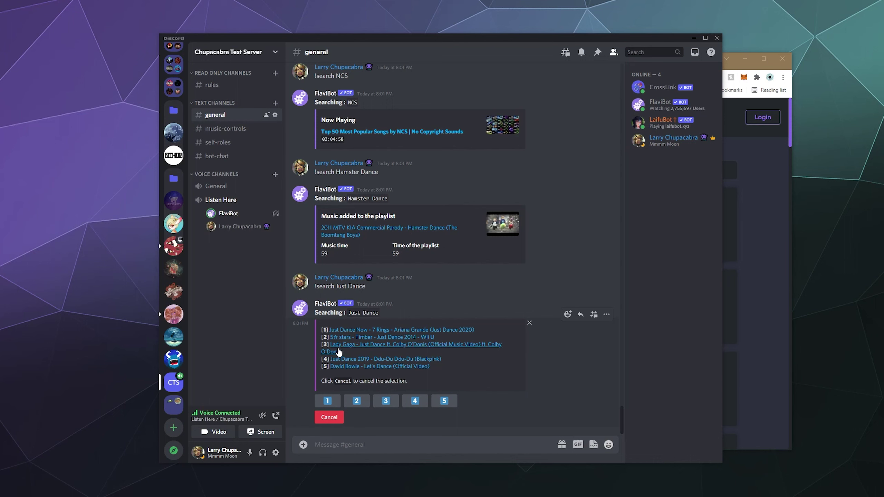
pyautogui.click(414, 400)
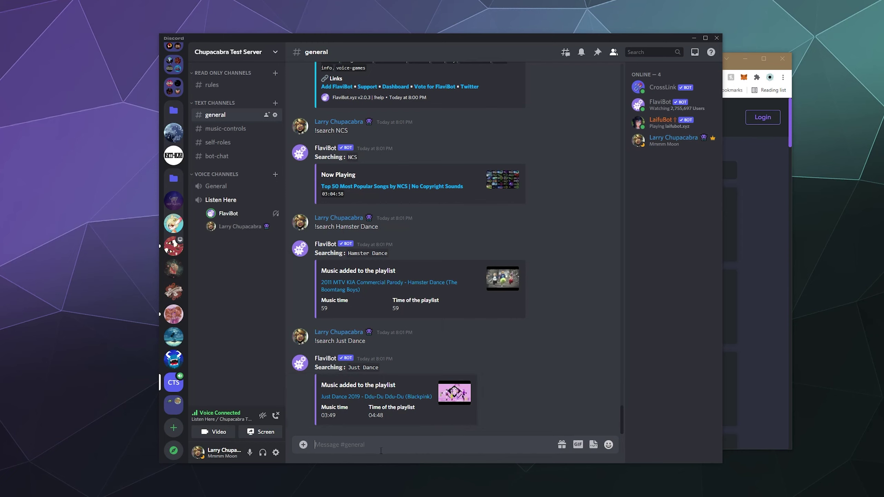
# Show the music queue with !queue and page forward and back through the playlist.
pyautogui.write('!queue')
pyautogui.press('Return')
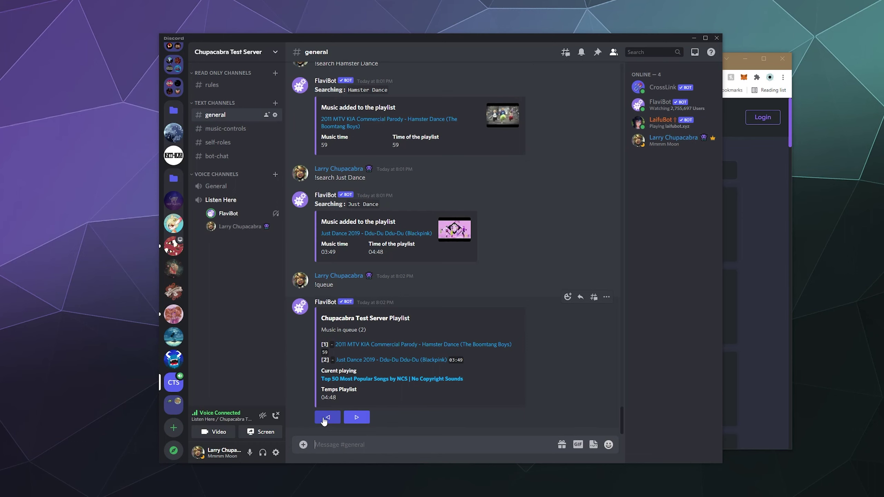
pyautogui.click(359, 417)
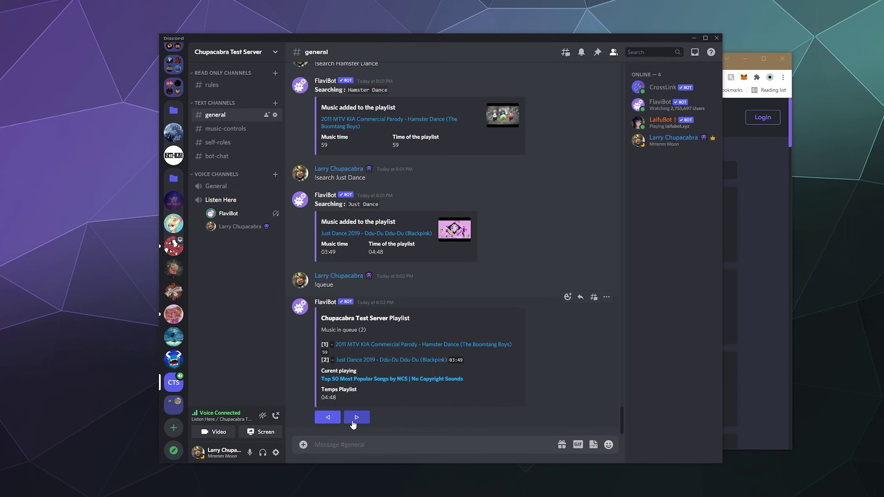
pyautogui.click(337, 421)
# Bring up the bot's command list with !help and display the server's details with !server-info.
pyautogui.write('!help')
pyautogui.press('Return')
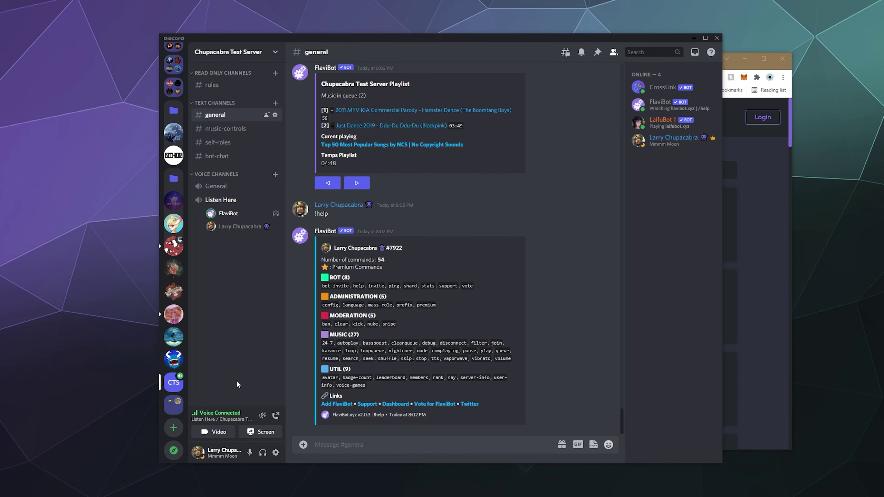
pyautogui.write('!')
pyautogui.write('serverr-info')
pyautogui.press('Return')
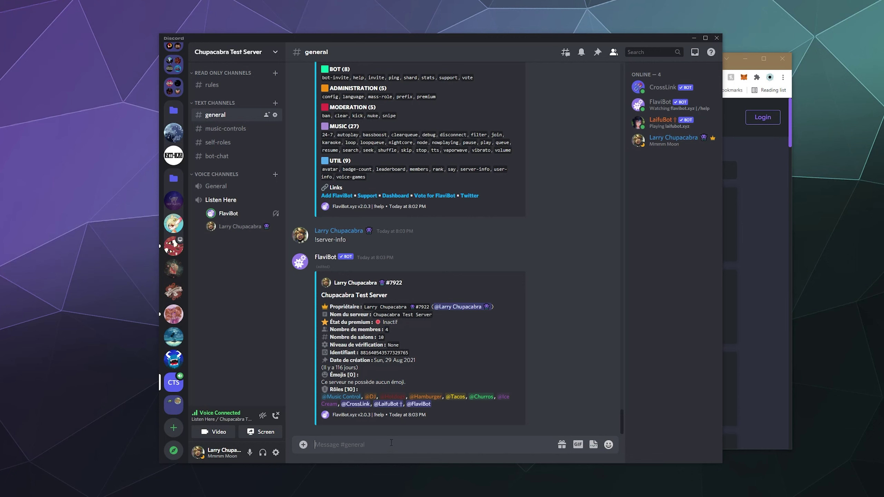
# Display the account's user details with !user-info and bring up the command list again with !help.
pyautogui.write('!user-info')
pyautogui.press('Return')
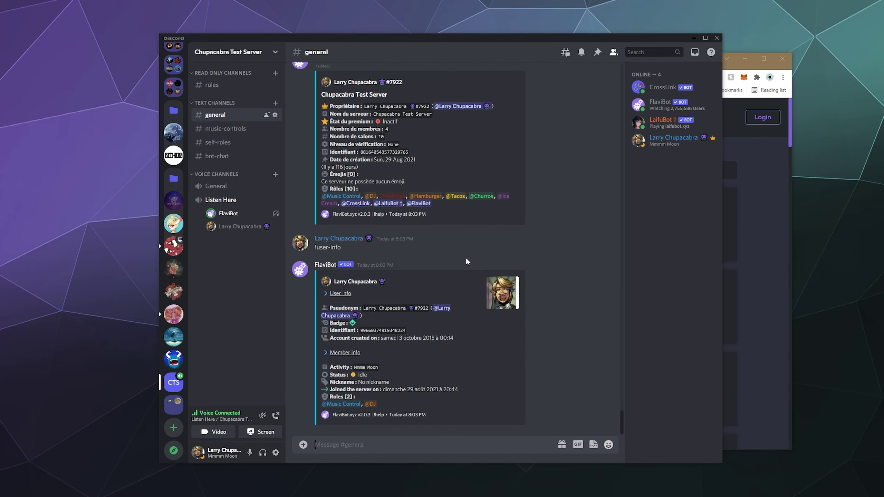
pyautogui.click(459, 375)
pyautogui.write('!help')
pyautogui.press('Return')
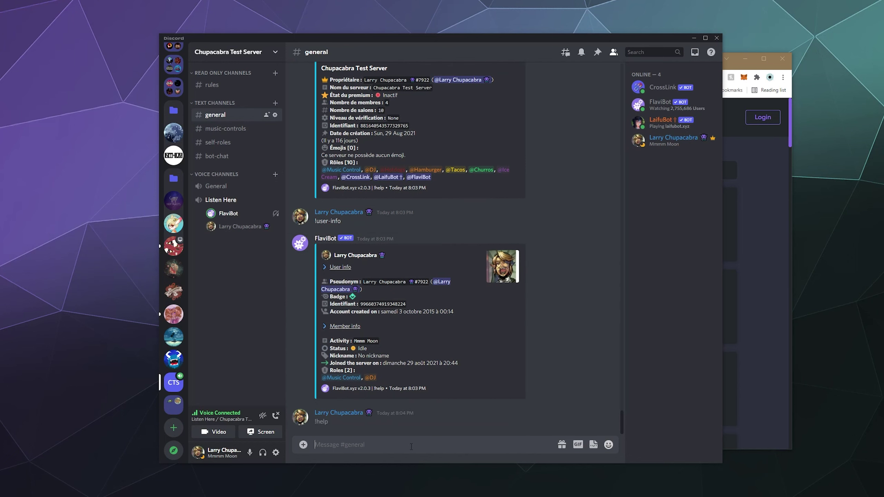
# Request the server ranking with !leaderboard and open its link in the browser.
pyautogui.write('!')
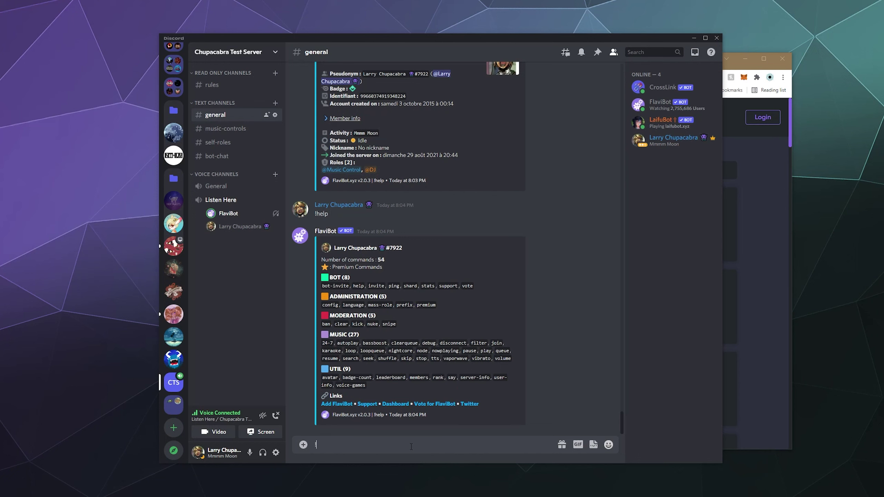
pyautogui.write('leaderboard')
pyautogui.press('Return')
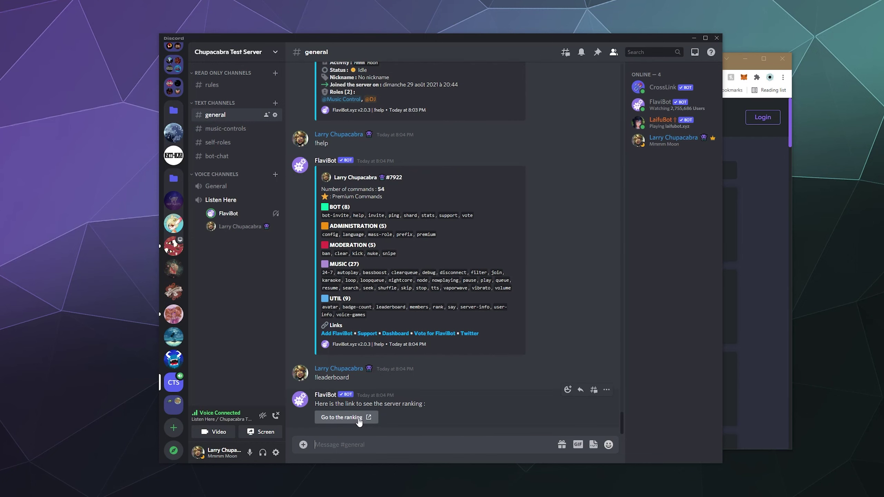
pyautogui.click(344, 417)
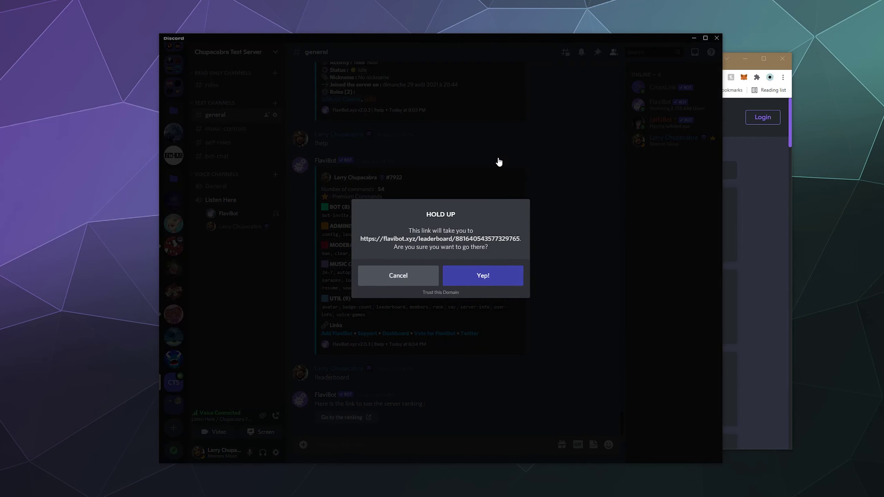
pyautogui.press('Return')
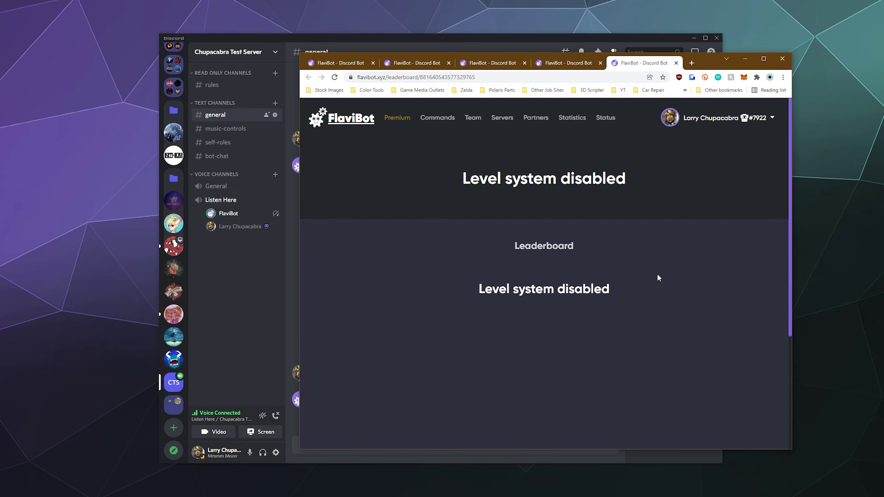
# Look over the server's leaderboard page and close it.
pyautogui.scroll(-5, 657, 277)
pyautogui.scroll(5, 658, 276)
pyautogui.hotkey('ctrl', 'w')
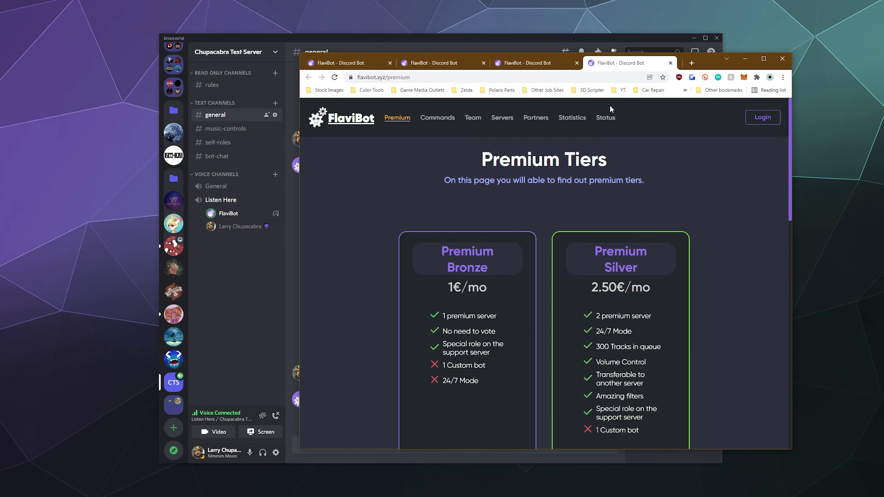
# Return to Discord and stop the music with the !stop command.
pyautogui.click(256, 274)
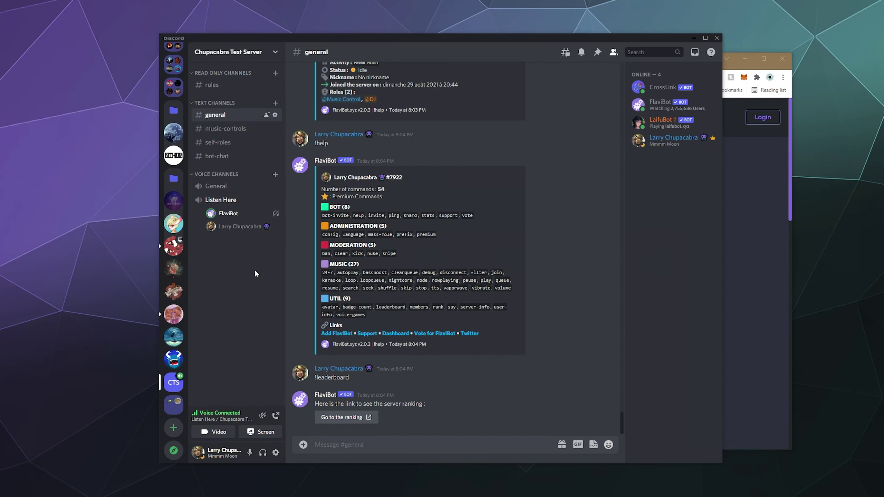
pyautogui.write('!stop')
pyautogui.press('Return')
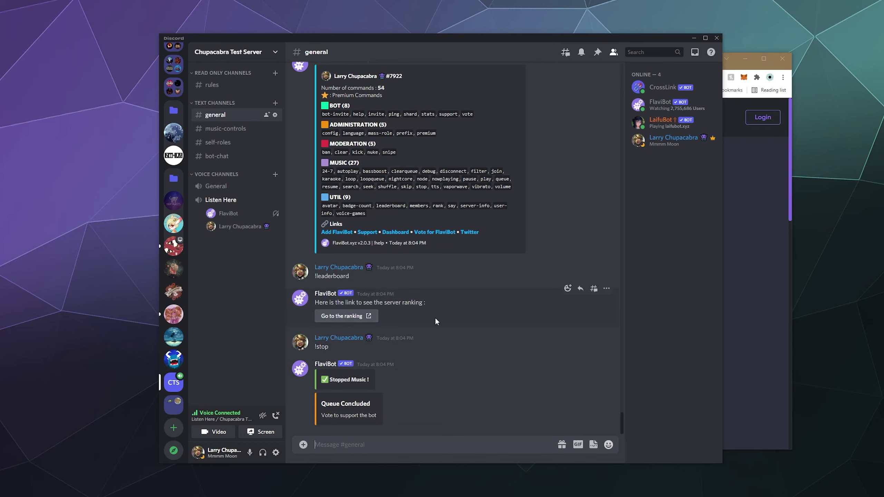
# Try to restart the music by sending !start and a !play command without a title.
pyautogui.write('!')
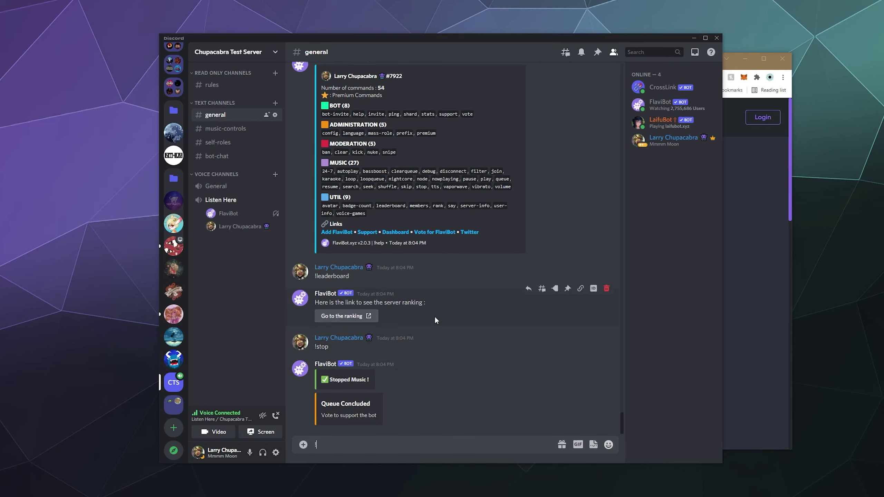
pyautogui.write('start')
pyautogui.press('Return')
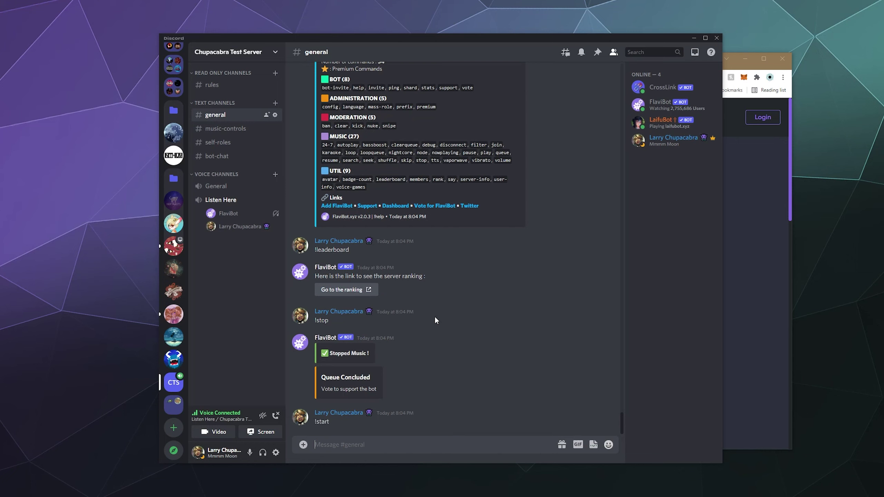
pyautogui.write('!play')
pyautogui.press('Return')
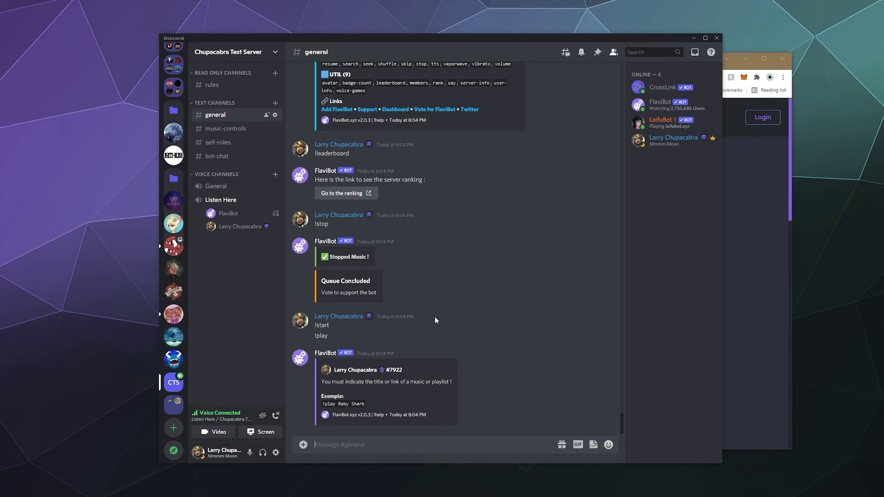
# Start music playback in the voice channel by sending the !play NCS command.
pyautogui.write('!play NCS')
pyautogui.press('Return')
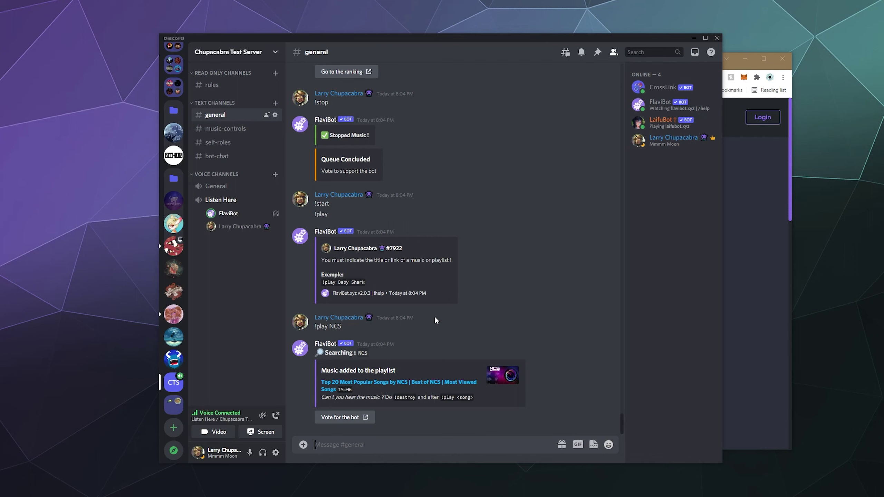
# Request the bot's command list with !help and its server configuration with !config.
pyautogui.write('!help')
pyautogui.press('Return')
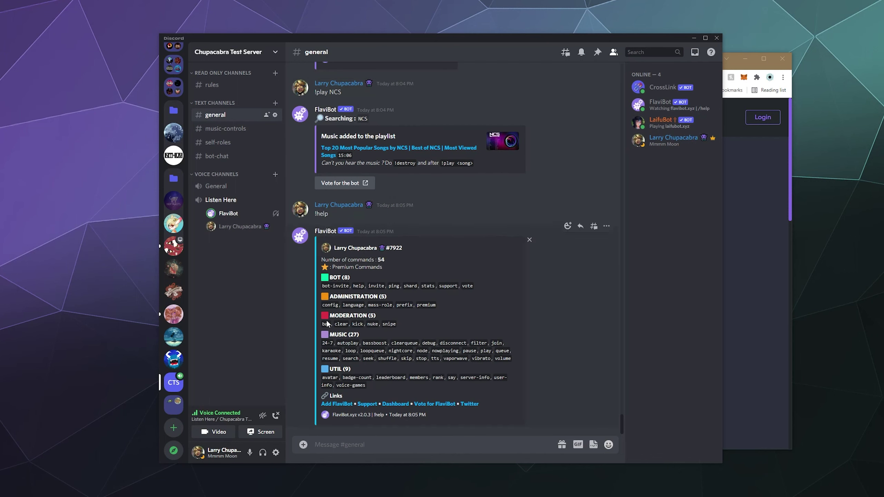
pyautogui.write('!config')
pyautogui.press('Return')
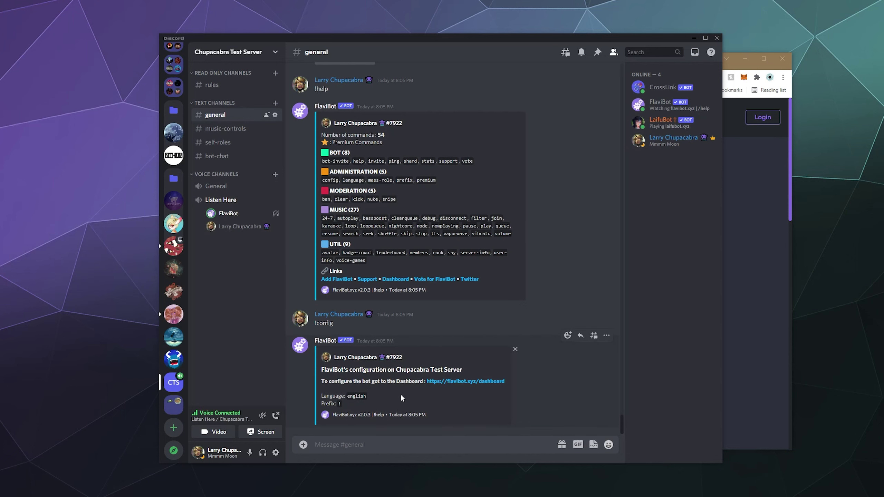
# Switch to the FlaviBot dashboard in the browser, set the profile's rank card color to #c27c0e and save.
pyautogui.click(734, 286)
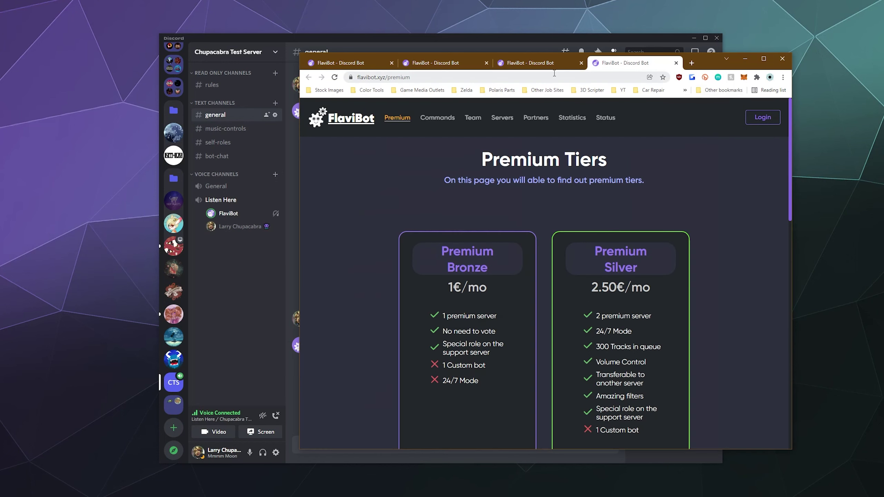
pyautogui.click(536, 66)
pyautogui.click(430, 67)
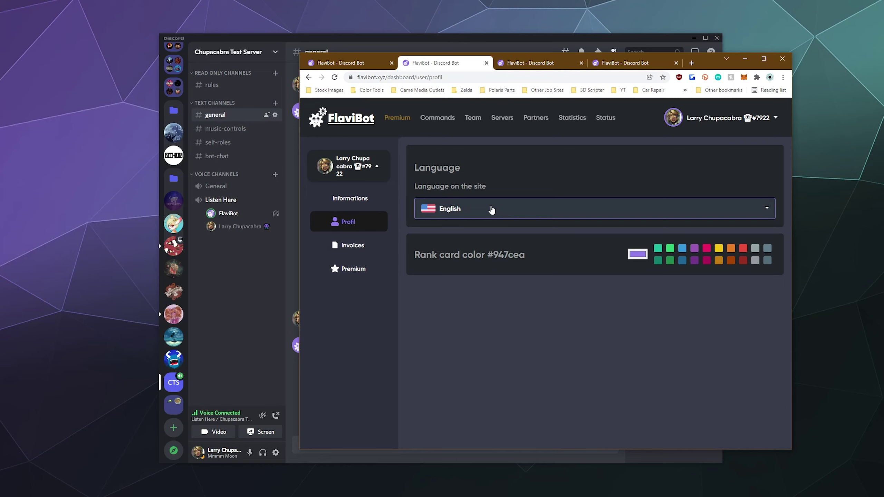
pyautogui.moveTo(404, 257); pyautogui.dragTo(534, 255)
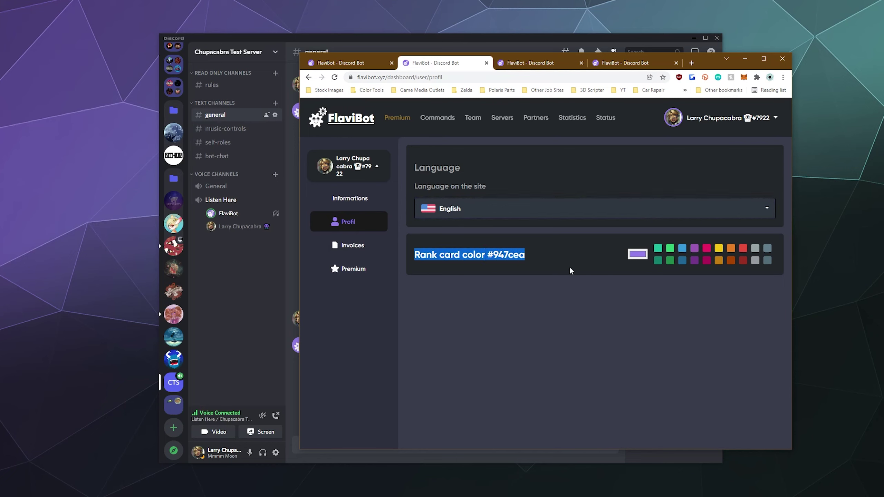
pyautogui.click(718, 261)
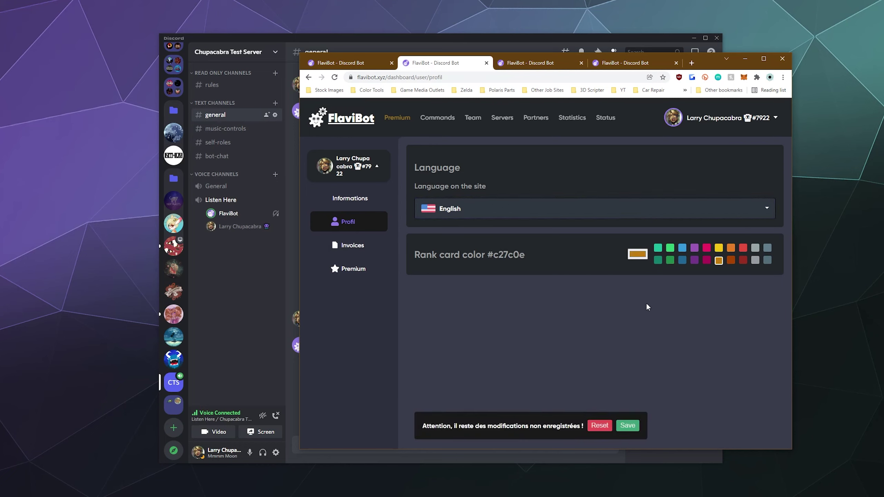
pyautogui.click(622, 430)
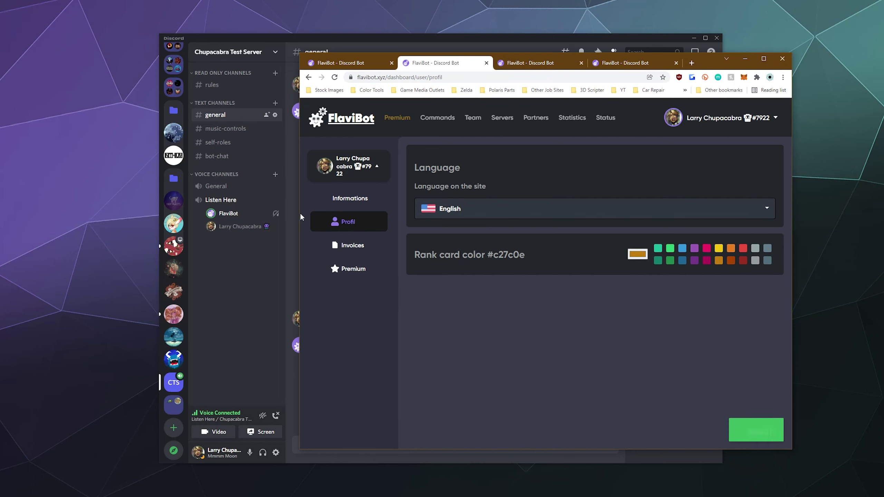
# Look through the Invoices, Premium, Profil and Informations sections of the user dashboard.
pyautogui.click(372, 252)
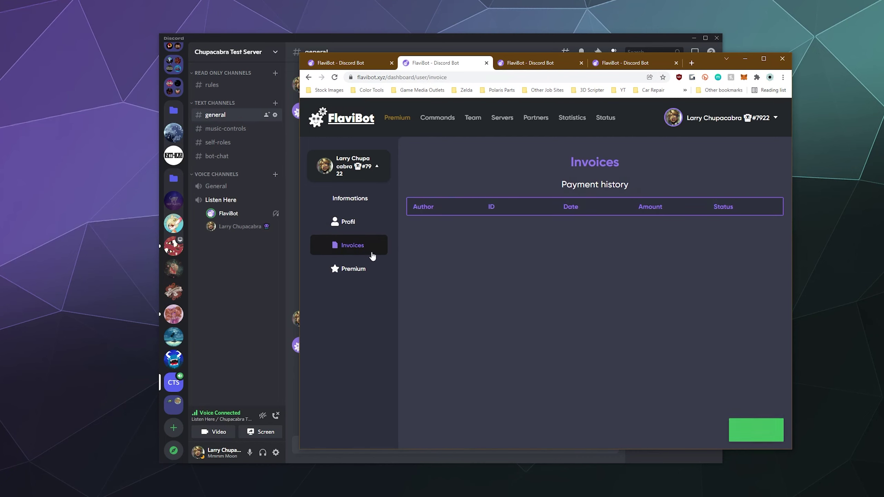
pyautogui.click(354, 270)
pyautogui.click(356, 247)
pyautogui.click(353, 224)
pyautogui.click(350, 198)
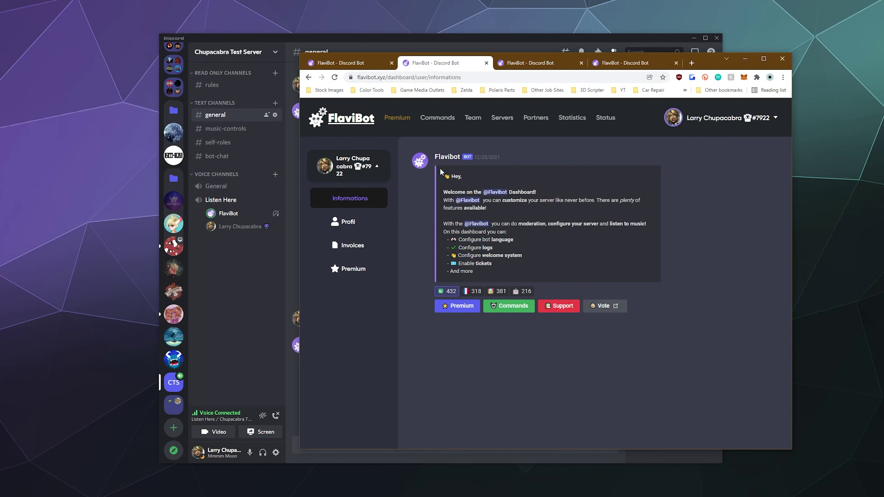
# Read the dashboard's welcome message, examining the listed language, logs, welcome system and tickets features.
pyautogui.moveTo(442, 190); pyautogui.dragTo(508, 248)
pyautogui.click(547, 264)
pyautogui.doubleClick(523, 241)
pyautogui.click(529, 258)
pyautogui.doubleClick(513, 249)
pyautogui.click(509, 272)
pyautogui.moveTo(465, 264); pyautogui.dragTo(502, 271)
# Examine the Util and Music categories on the FlaviBot website's commands page.
pyautogui.click(516, 69)
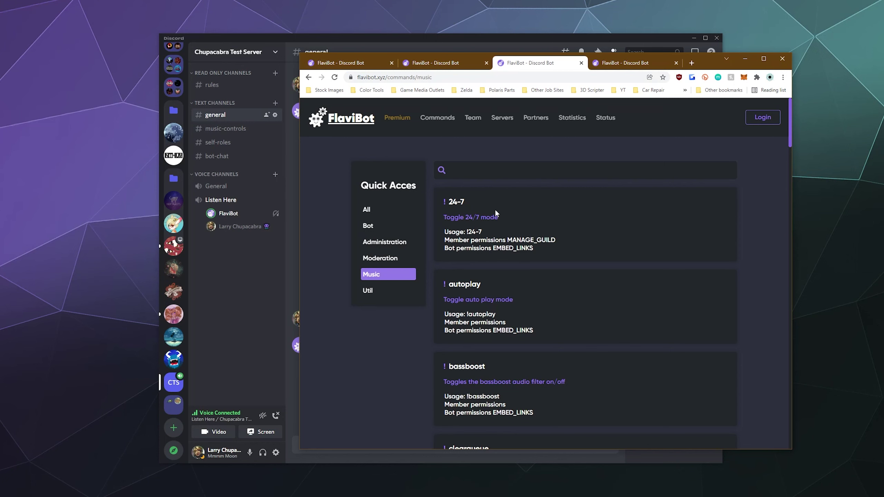
pyautogui.click(386, 290)
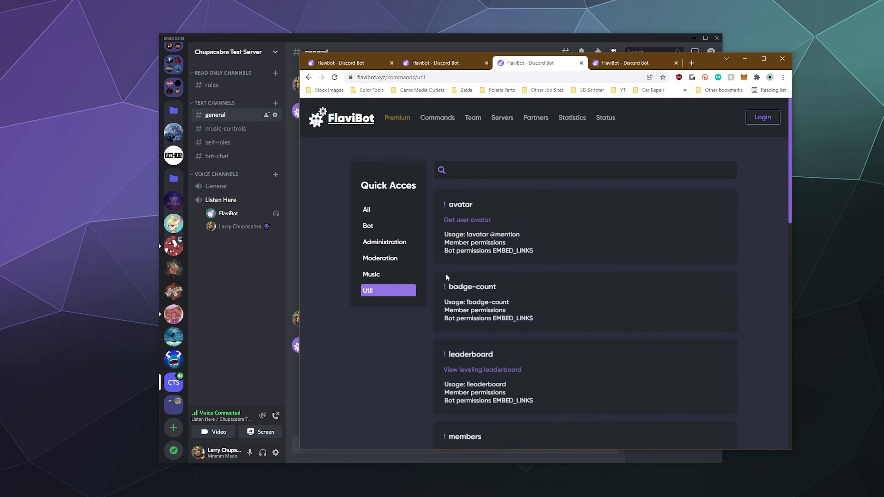
pyautogui.scroll(-7, 385, 289)
pyautogui.click(383, 219)
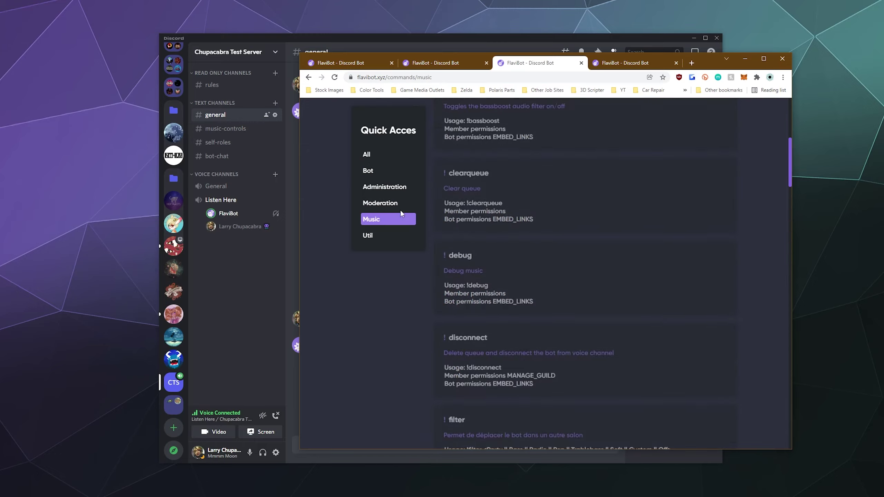
pyautogui.scroll(-8, 469, 212)
pyautogui.scroll(6, 472, 209)
pyautogui.scroll(3, 473, 209)
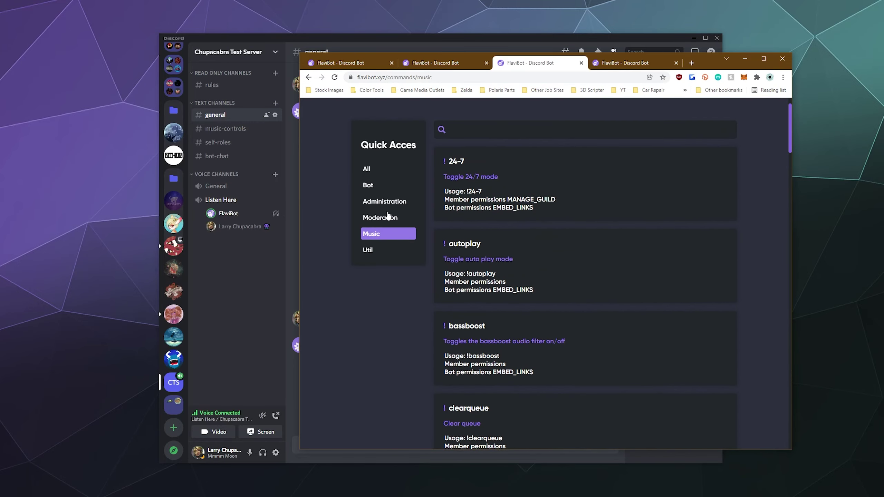
# Examine the Moderation, Bot and Administration categories of the website's command list.
pyautogui.click(382, 203)
pyautogui.scroll(-6, 487, 218)
pyautogui.scroll(6, 487, 218)
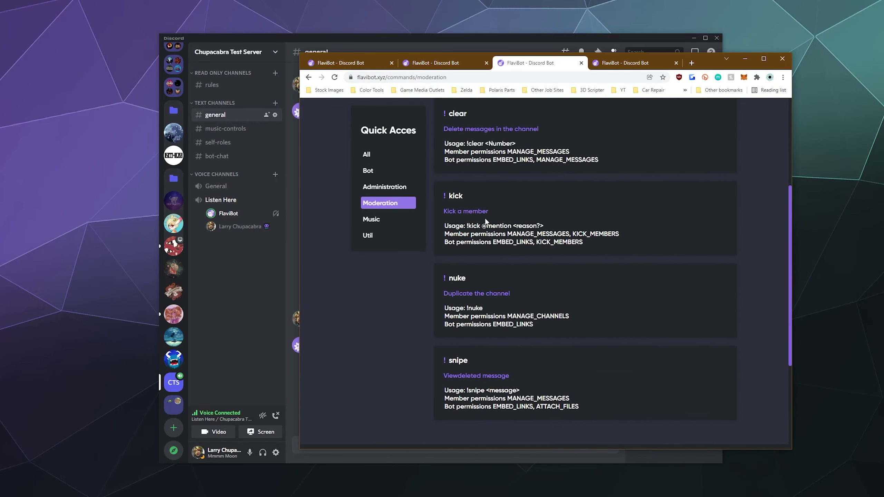
pyautogui.click(367, 185)
pyautogui.click(379, 205)
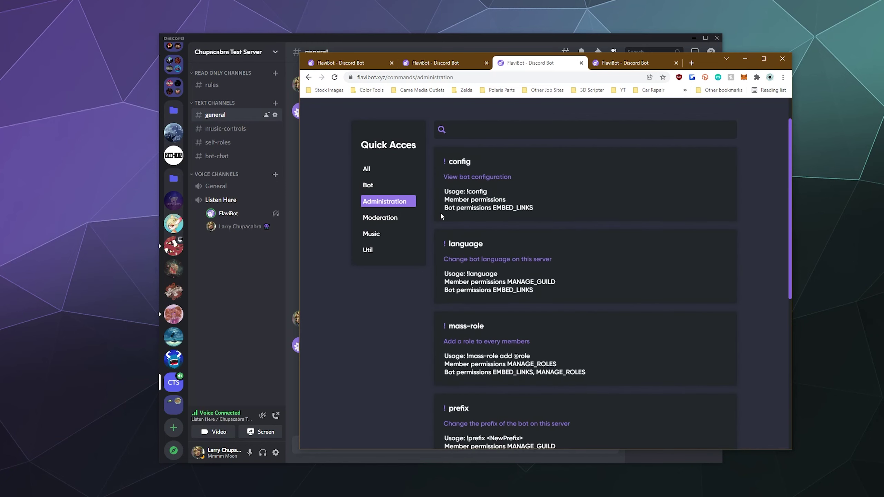
pyautogui.scroll(-3, 472, 211)
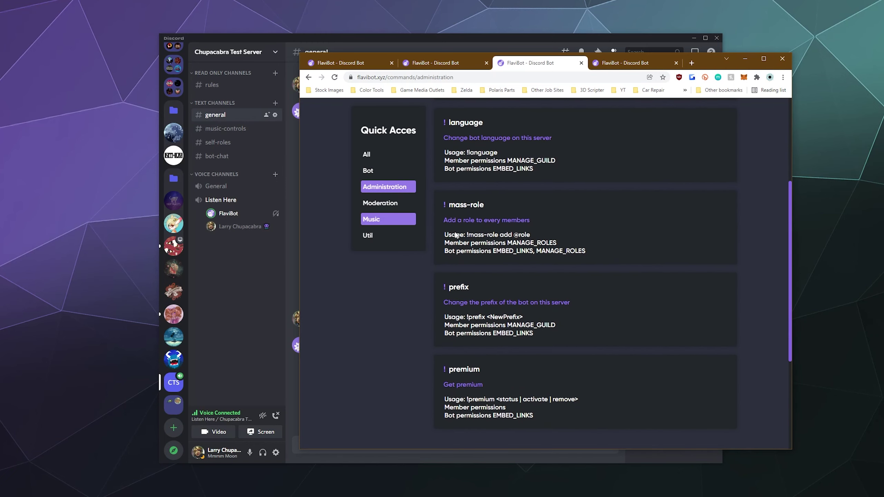
# Return to Discord and send the !prefix command in the general channel.
pyautogui.click(247, 308)
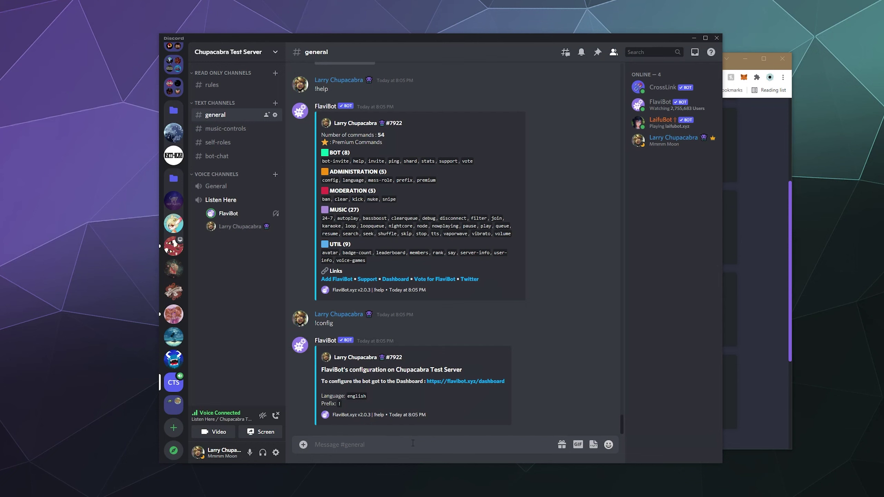
pyautogui.write('!')
pyautogui.press('BackSpace')
pyautogui.doubleClick(405, 180)
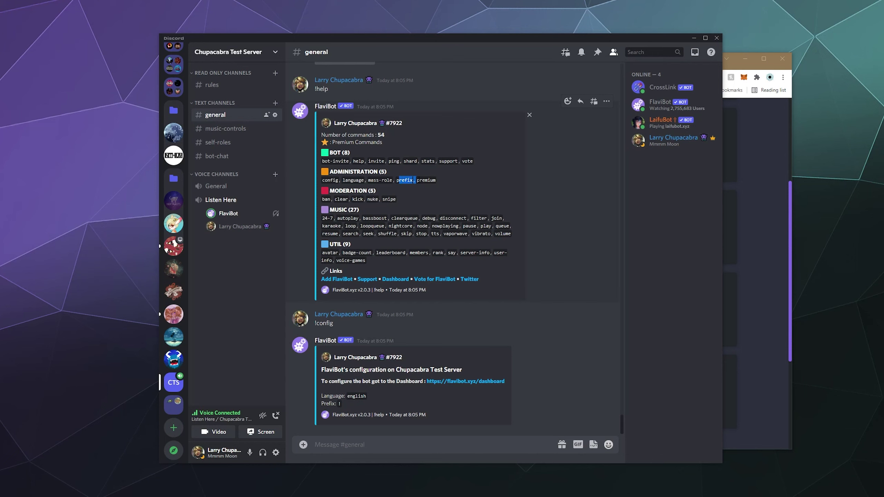
pyautogui.click(398, 446)
pyautogui.write('!pref')
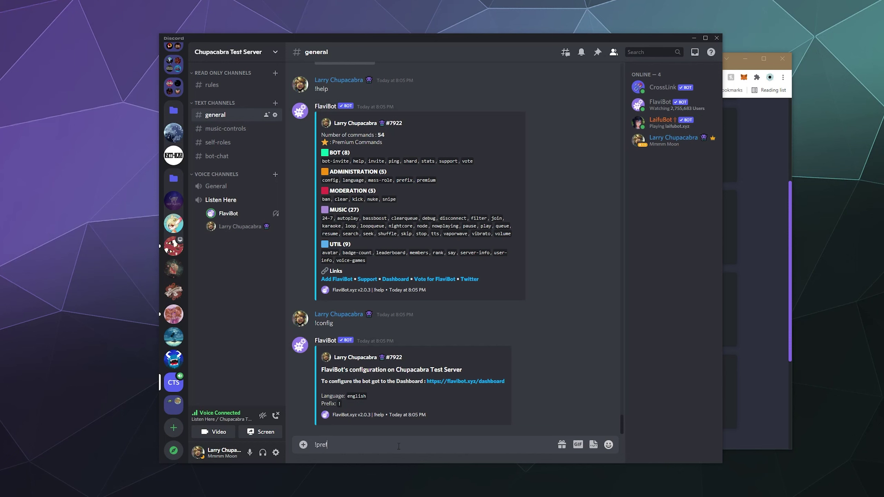
pyautogui.write('ix')
pyautogui.press('Return')
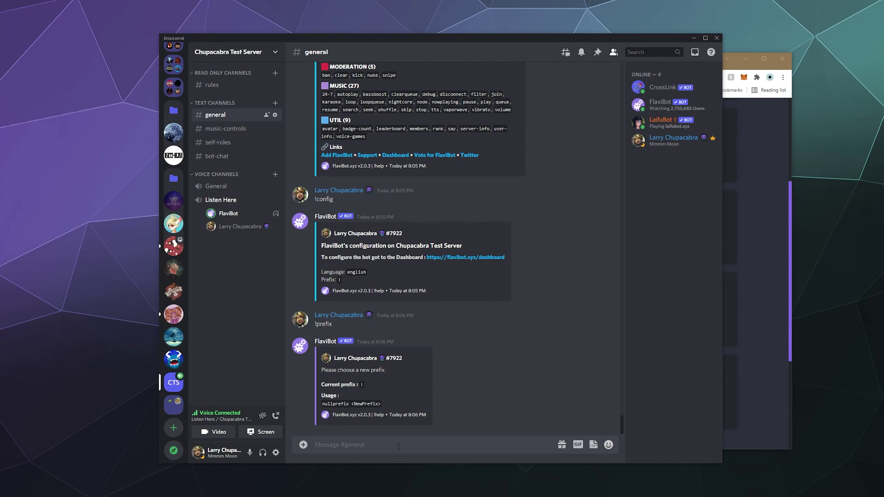
# Change the bot's prefix to - with !prefix - and test it by sending -help.
pyautogui.write('!prefix -')
pyautogui.press('Return')
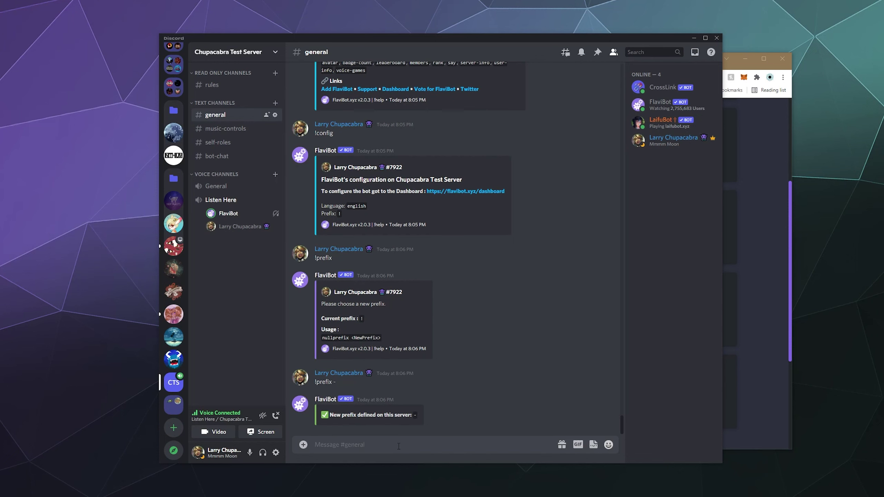
pyautogui.write('-help')
pyautogui.press('Return')
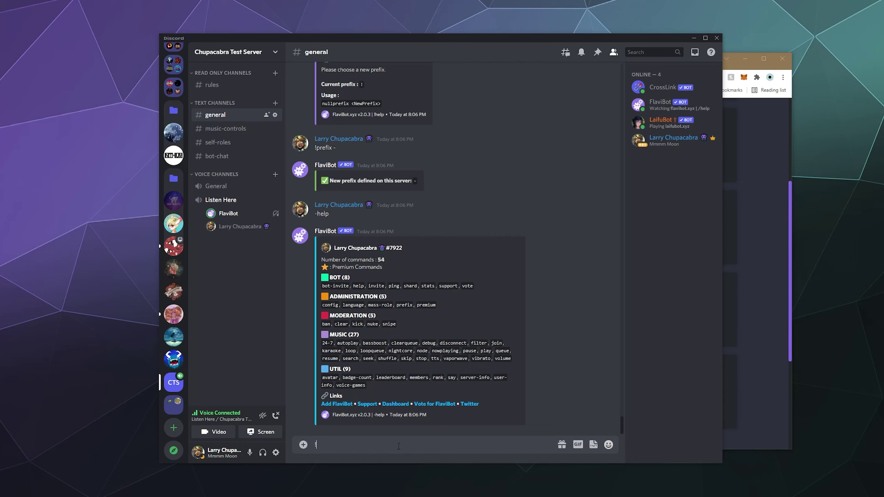
# Stop the music with -stop and set the bot's prefix back to ! with -prefix !
pyautogui.write('-stop')
pyautogui.press('Return')
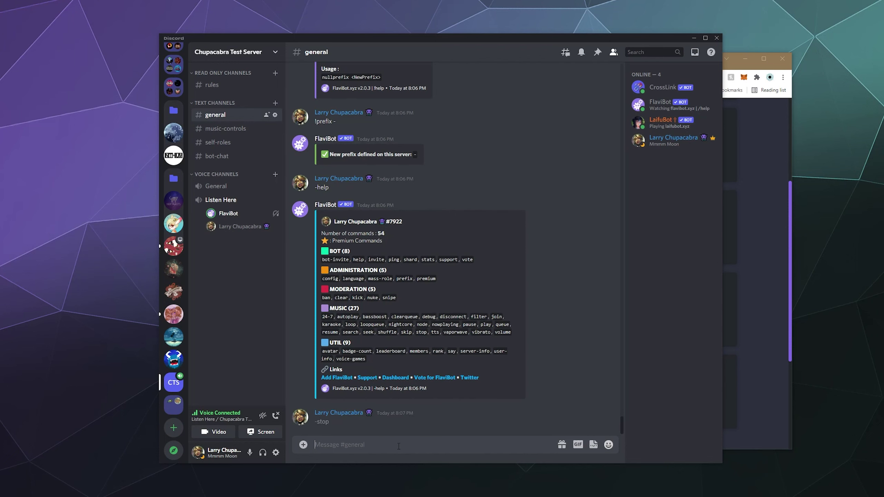
pyautogui.write('-')
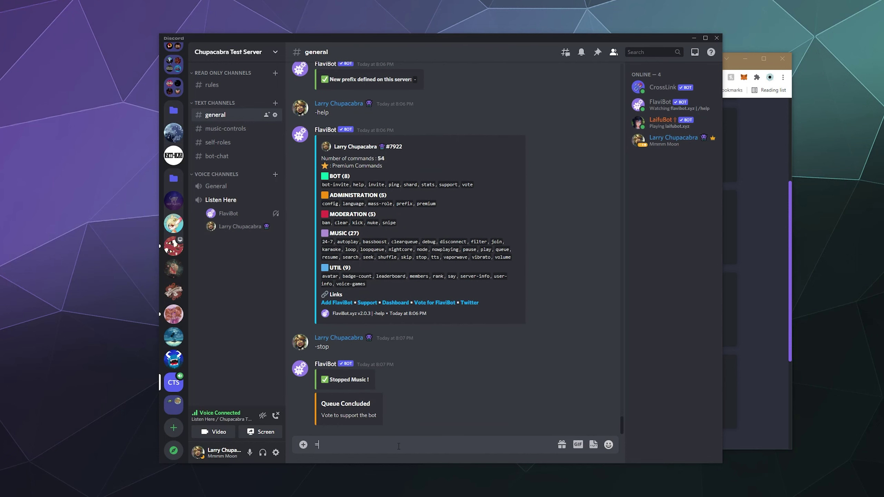
pyautogui.press('BackSpace')
pyautogui.write('-prefix !')
pyautogui.press('Return')
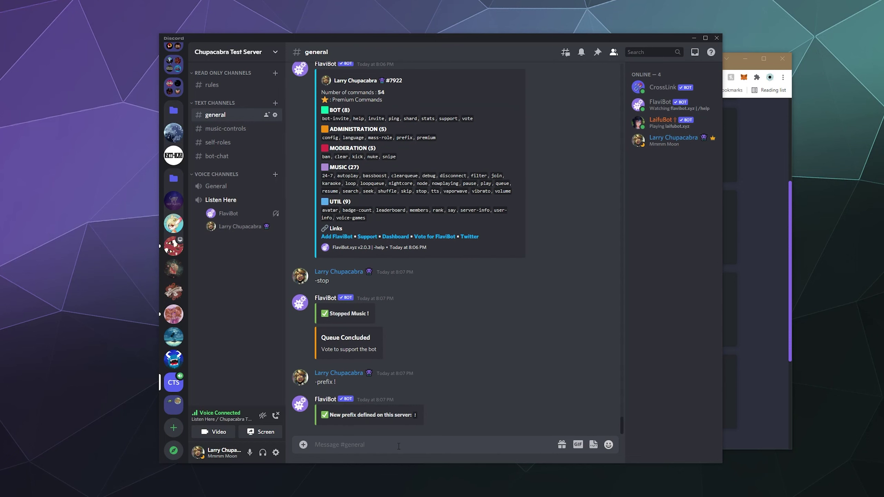
# Try to toggle 24/7 mode with the !24-7 command and look back at the bot's command list.
pyautogui.write('!24-7')
pyautogui.press('Return')
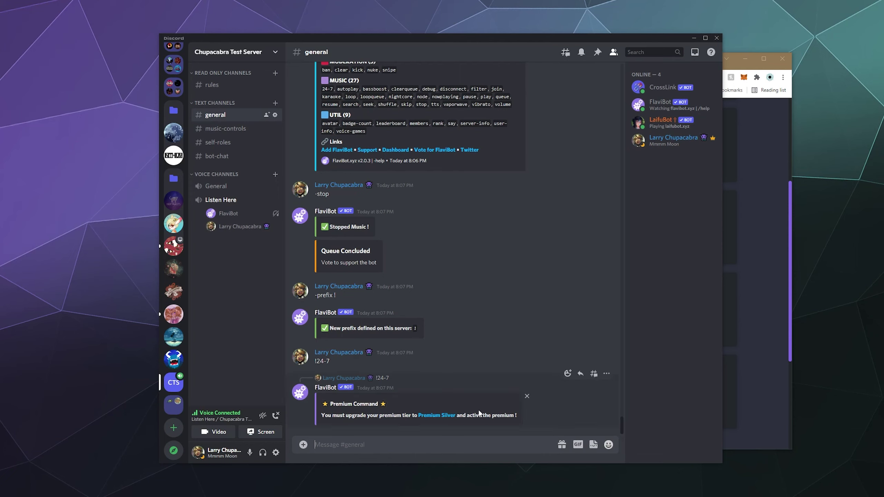
pyautogui.scroll(5, 473, 333)
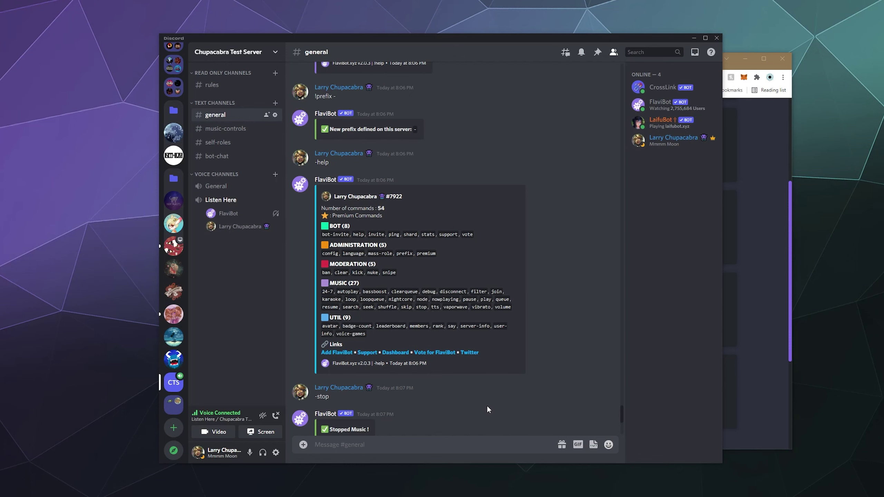
# Switch to FlaviBot's premium page in the browser and compare the features of the Premium Bronze and Premium Silver tiers.
pyautogui.click(762, 317)
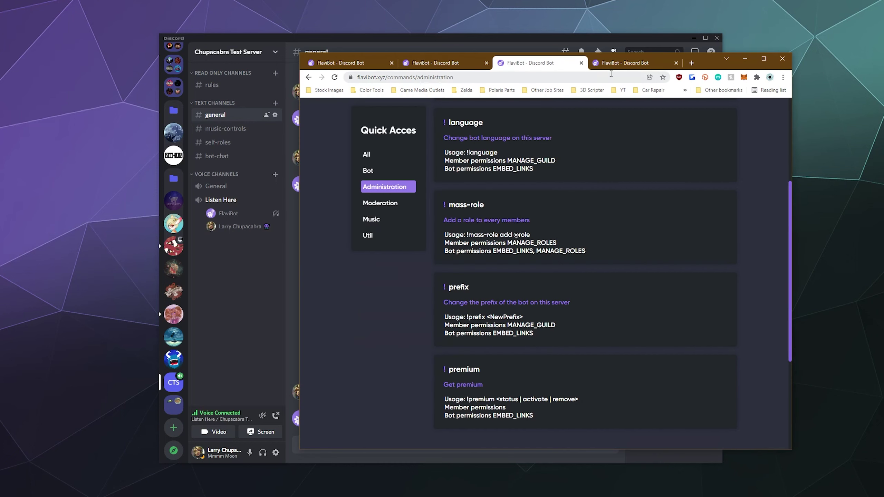
pyautogui.click(448, 384)
pyautogui.scroll(-3, 424, 197)
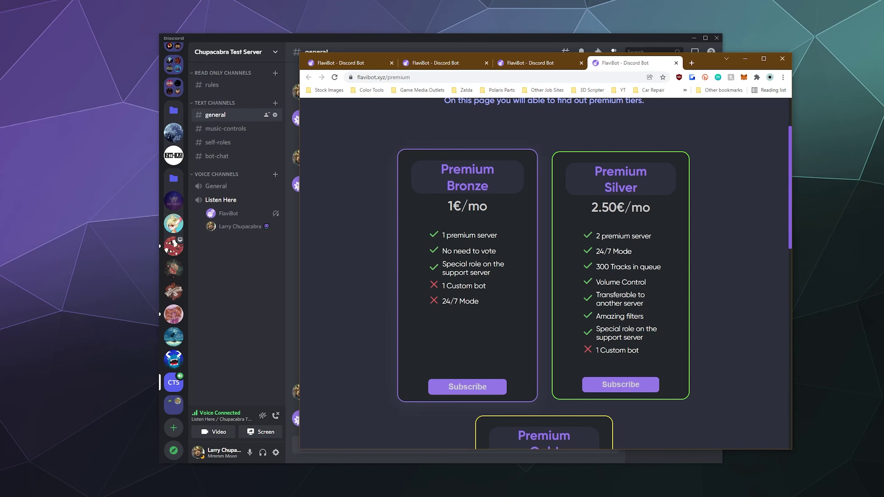
pyautogui.moveTo(497, 251)
pyautogui.mouseDown()
pyautogui.moveTo(421, 248)
pyautogui.moveTo(487, 248)
pyautogui.mouseUp()
pyautogui.moveTo(496, 273); pyautogui.dragTo(428, 267)
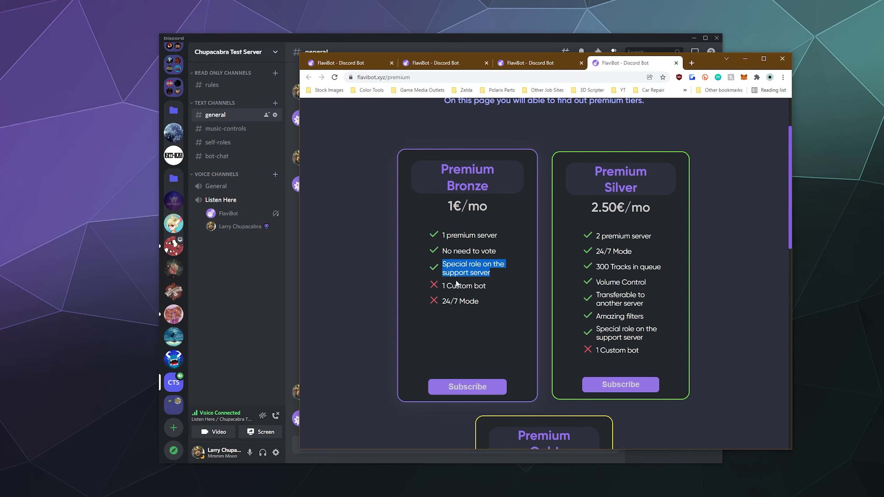
pyautogui.moveTo(494, 284); pyautogui.dragTo(440, 285)
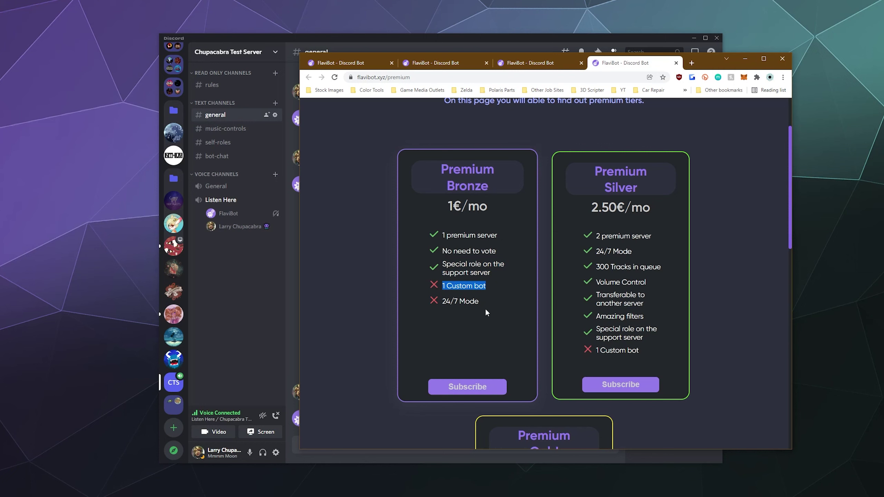
pyautogui.moveTo(484, 308); pyautogui.dragTo(435, 304)
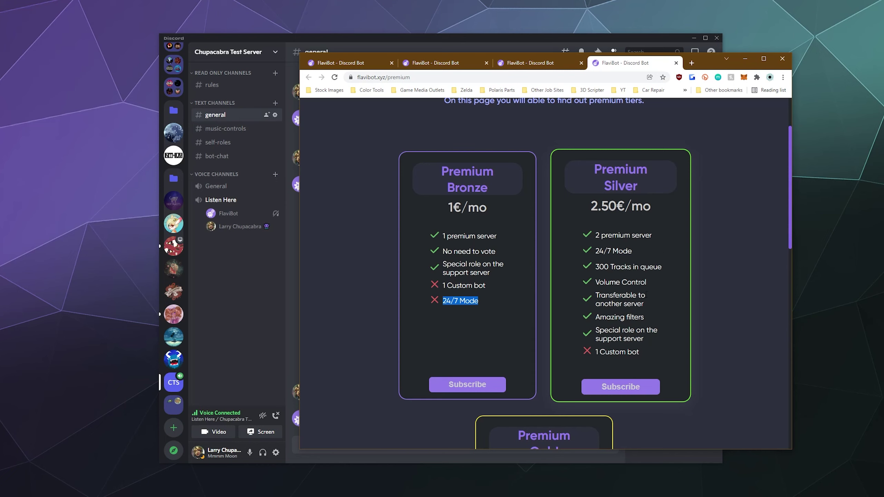
pyautogui.moveTo(645, 318); pyautogui.dragTo(599, 318)
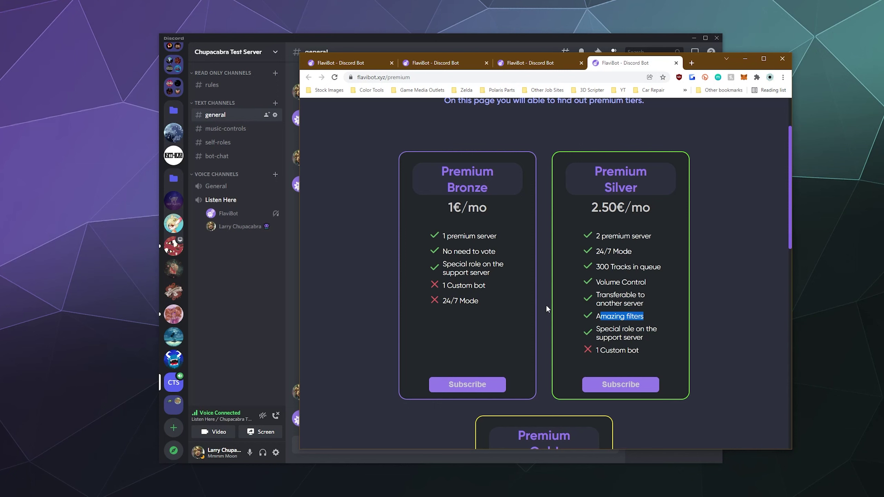
pyautogui.moveTo(659, 343); pyautogui.dragTo(587, 331)
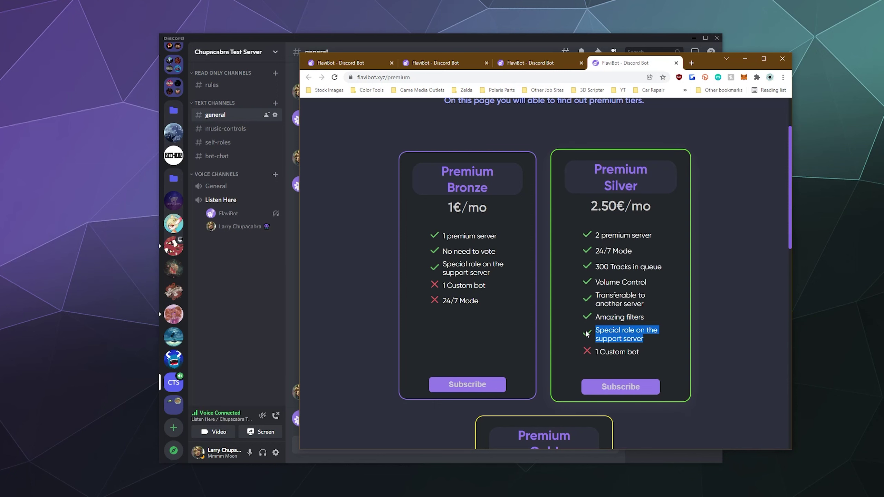
# Check the Silver tier's custom bot entry and compare the Premium Gold features with the Bronze and Silver tiers.
pyautogui.moveTo(644, 352); pyautogui.dragTo(593, 351)
pyautogui.scroll(-4, 577, 341)
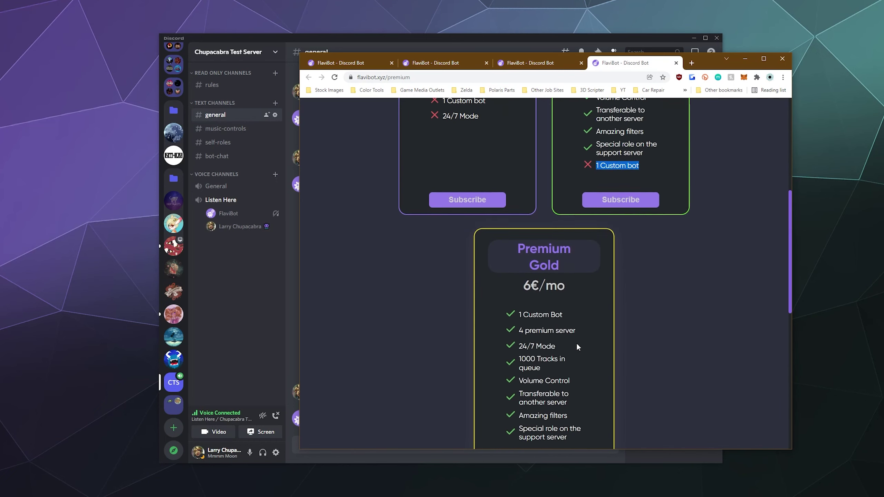
pyautogui.scroll(-2, 576, 343)
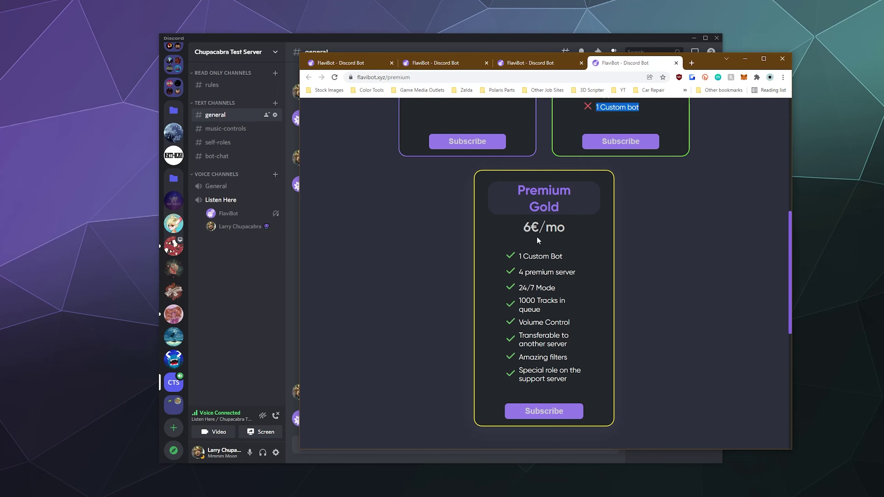
pyautogui.moveTo(563, 256); pyautogui.dragTo(516, 255)
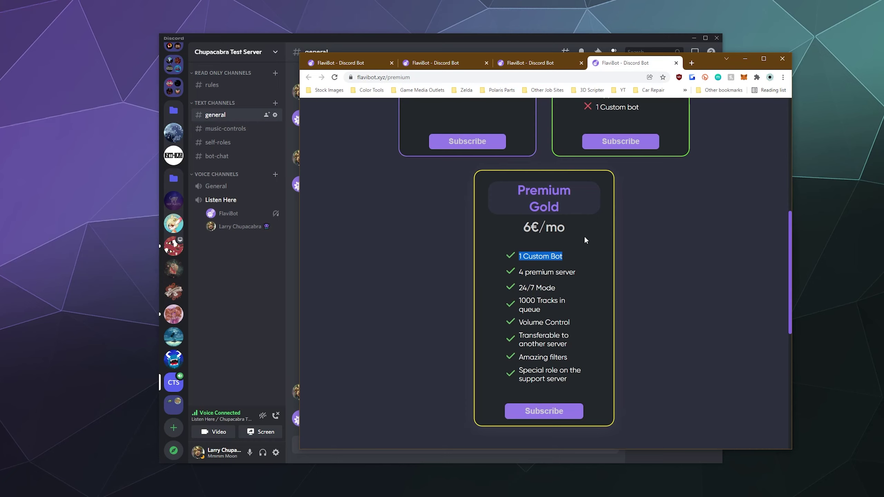
pyautogui.scroll(8, 506, 312)
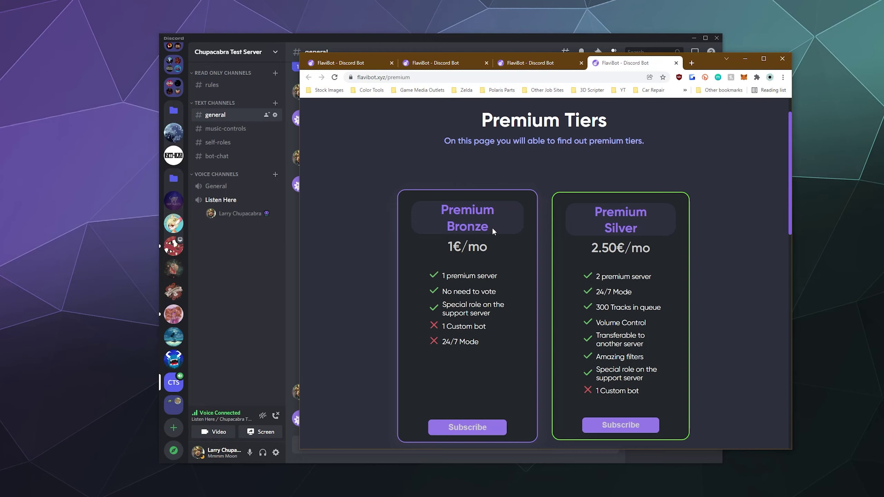
pyautogui.scroll(-10, 493, 230)
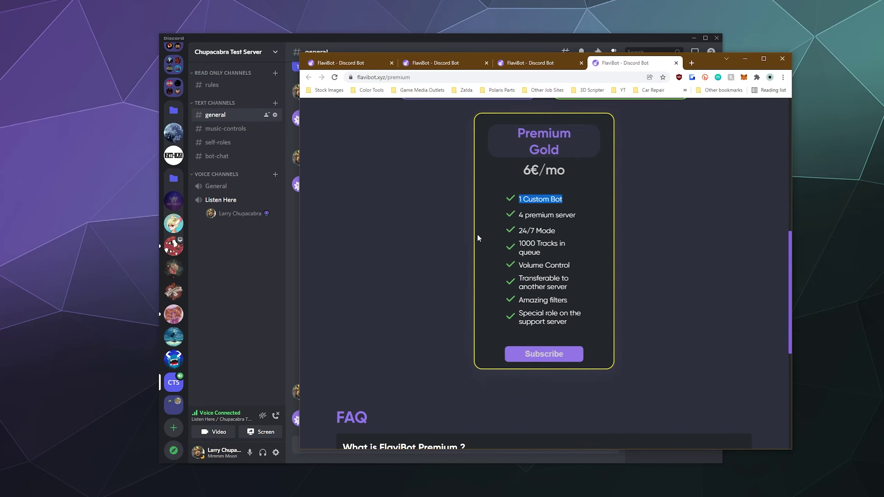
pyautogui.scroll(12, 477, 239)
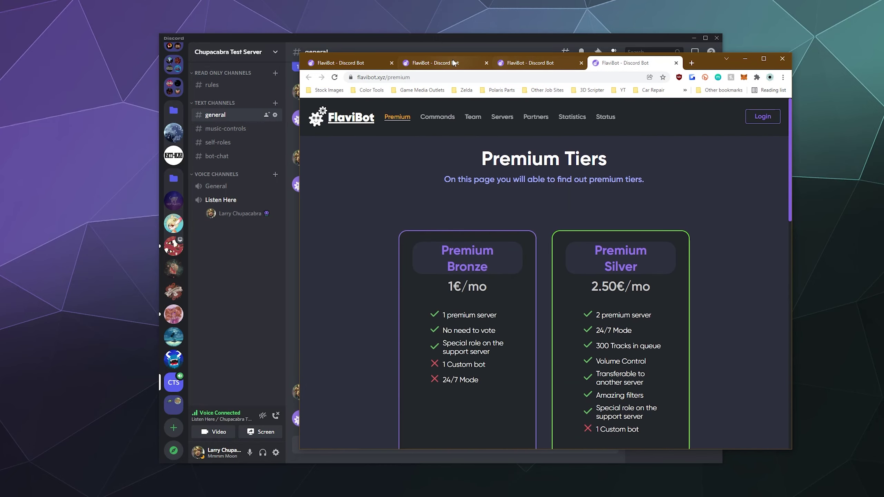
# Switch to the FlaviBot commands page and review the Bot and Administration command categories.
pyautogui.click(464, 63)
pyautogui.click(538, 68)
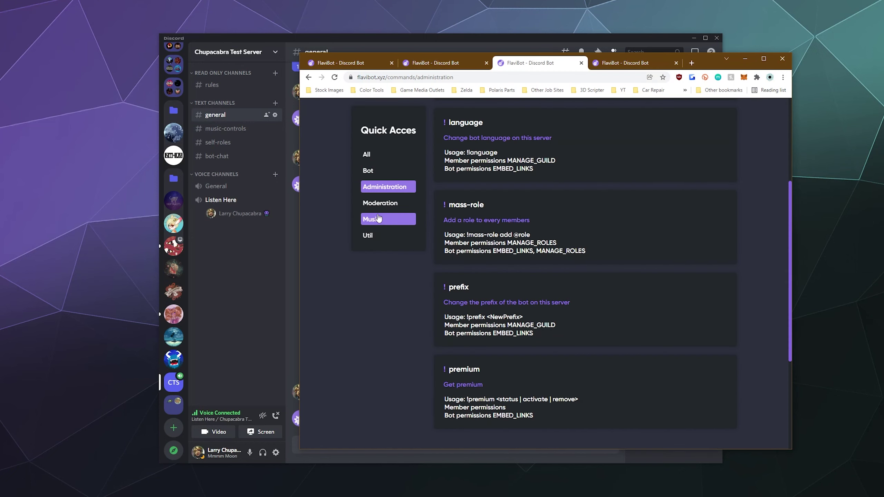
pyautogui.click(380, 171)
pyautogui.scroll(-10, 386, 177)
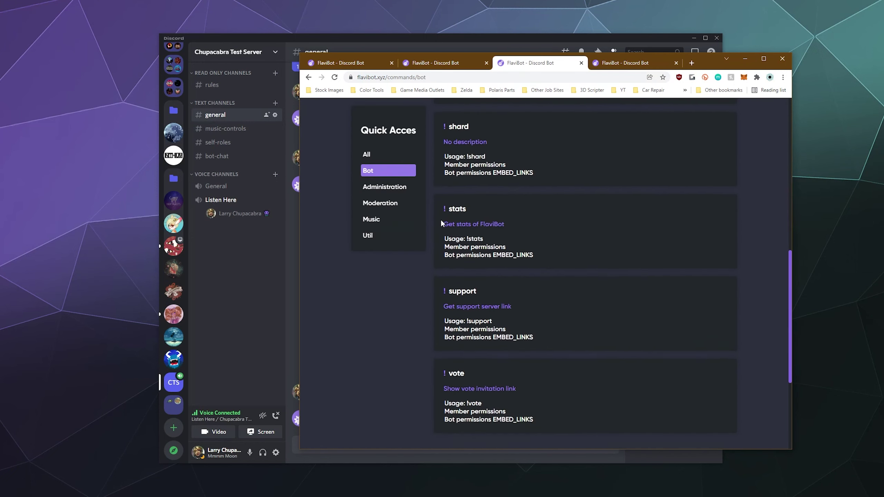
pyautogui.click(389, 185)
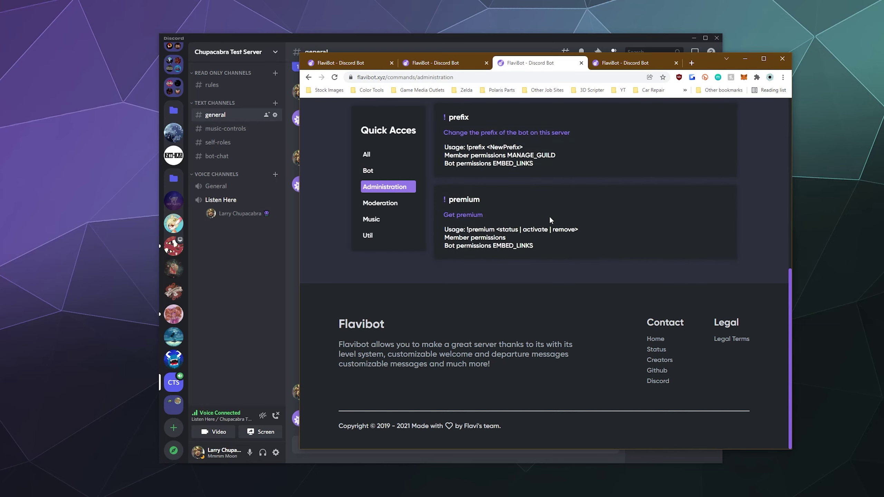
pyautogui.scroll(10, 549, 215)
pyautogui.scroll(-5, 532, 227)
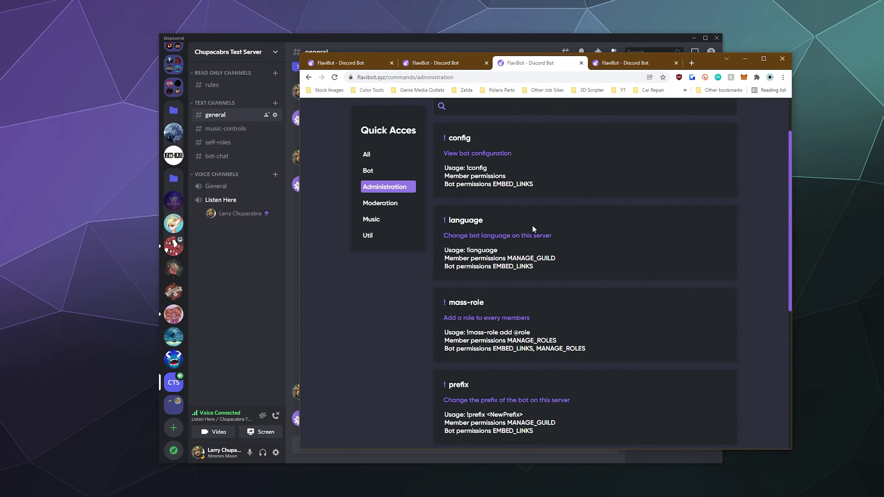
# Review the Moderation and Music command categories and read through their usage and permission entries.
pyautogui.click(400, 203)
pyautogui.scroll(-5, 549, 184)
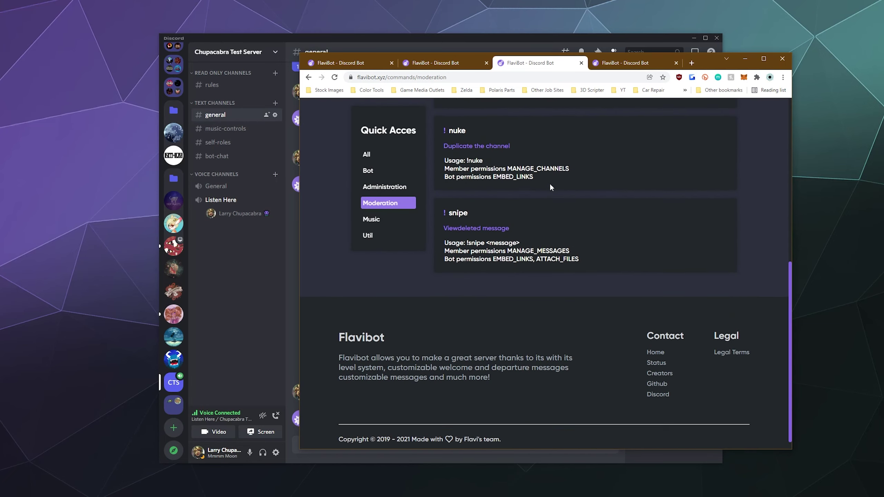
pyautogui.scroll(8, 550, 185)
pyautogui.scroll(3, 550, 187)
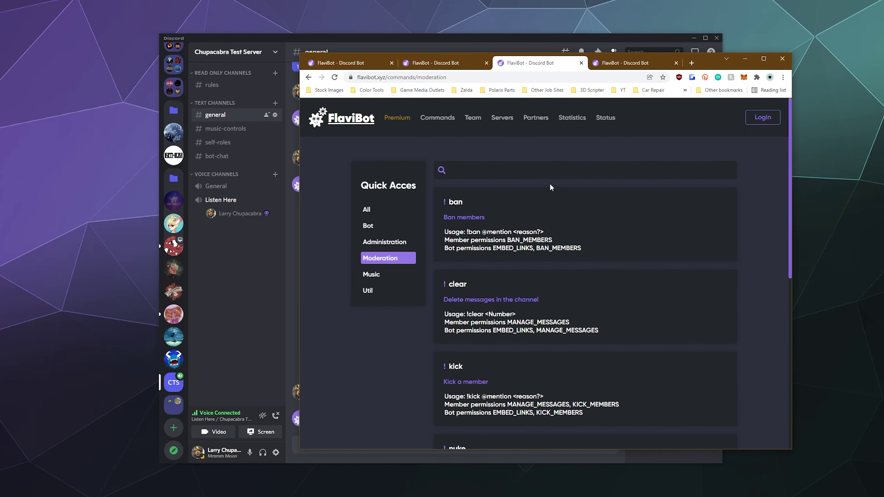
pyautogui.click(379, 274)
pyautogui.scroll(-20, 534, 262)
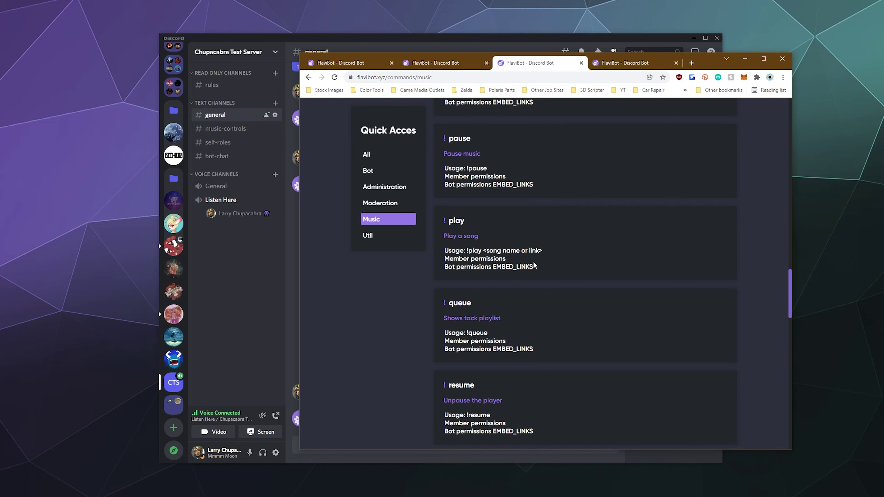
pyautogui.scroll(-7, 534, 264)
pyautogui.scroll(-7, 534, 264)
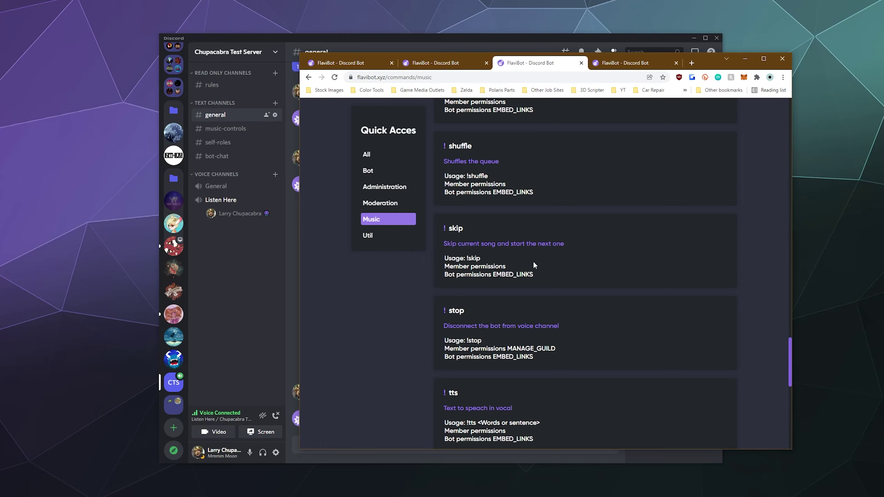
pyautogui.scroll(-12, 533, 261)
# Review the Util command category, examining the leaderboard, members, rank, say, server-info, user-info and voice-games entries.
pyautogui.click(393, 234)
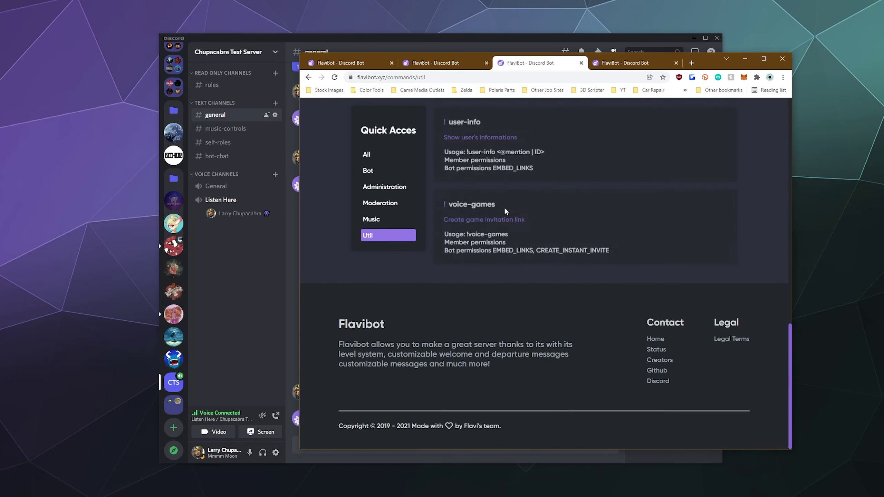
pyautogui.scroll(5, 512, 197)
pyautogui.scroll(10, 512, 229)
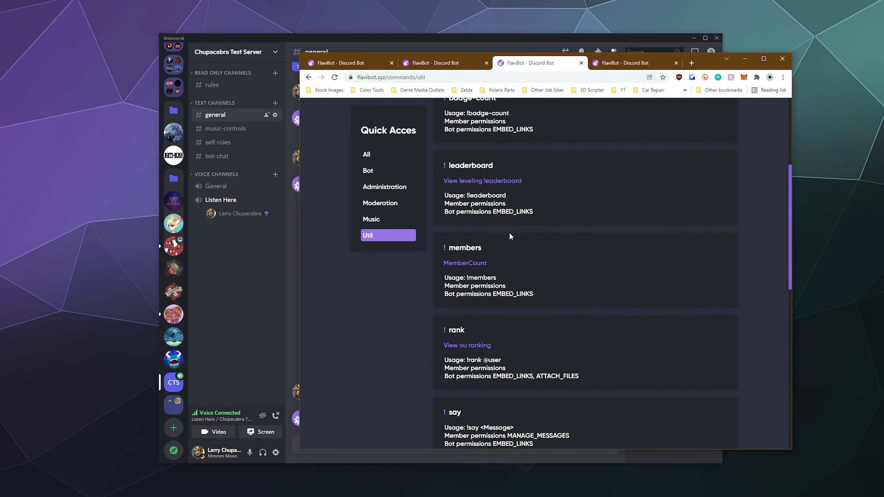
pyautogui.scroll(-5, 508, 262)
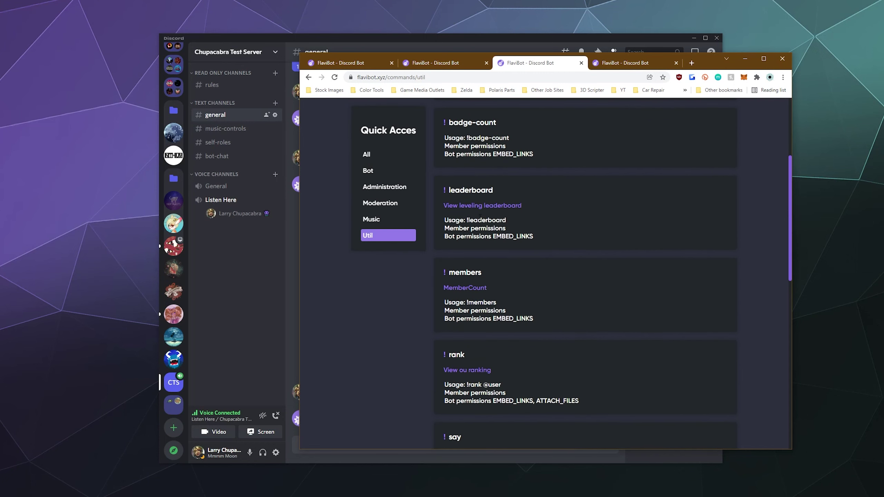
pyautogui.moveTo(492, 195); pyautogui.dragTo(518, 200)
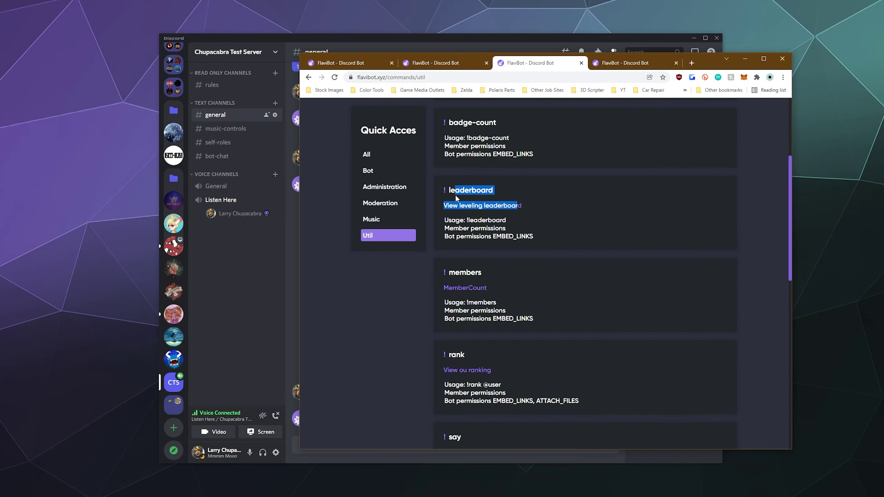
pyautogui.click(580, 217)
pyautogui.scroll(-5, 579, 217)
pyautogui.scroll(4, 523, 222)
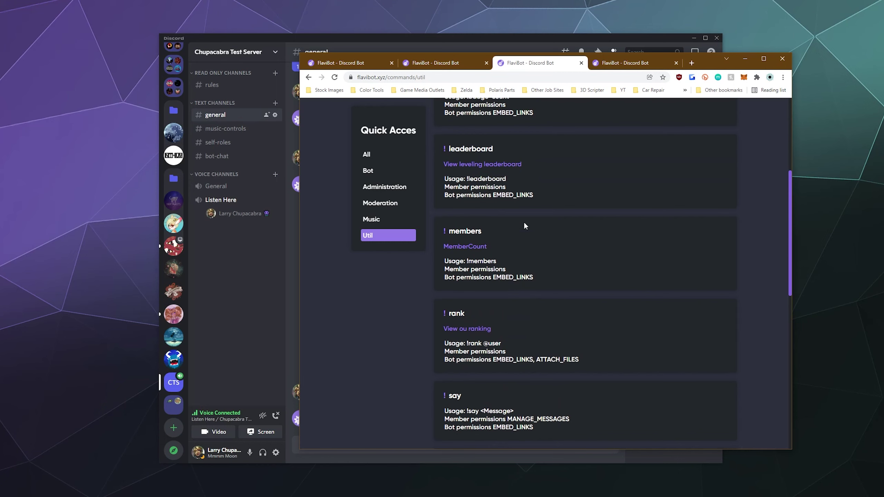
pyautogui.scroll(-5, 535, 292)
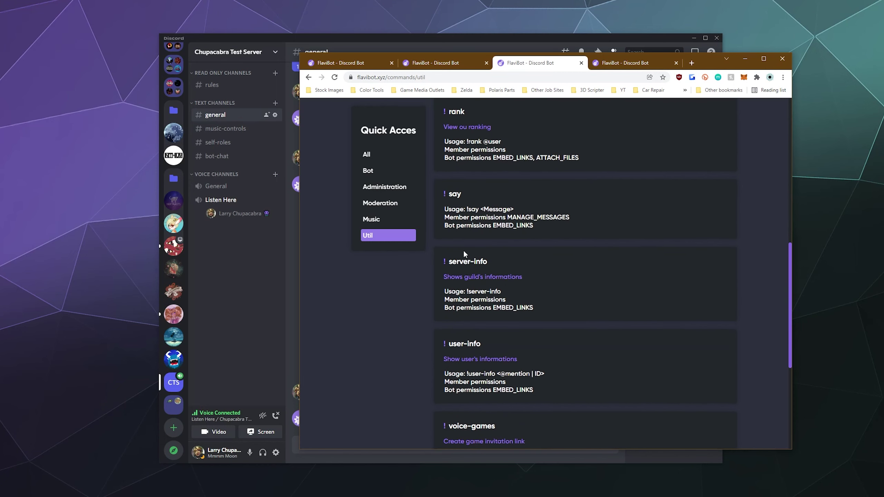
pyautogui.scroll(-4, 510, 245)
pyautogui.scroll(5, 519, 247)
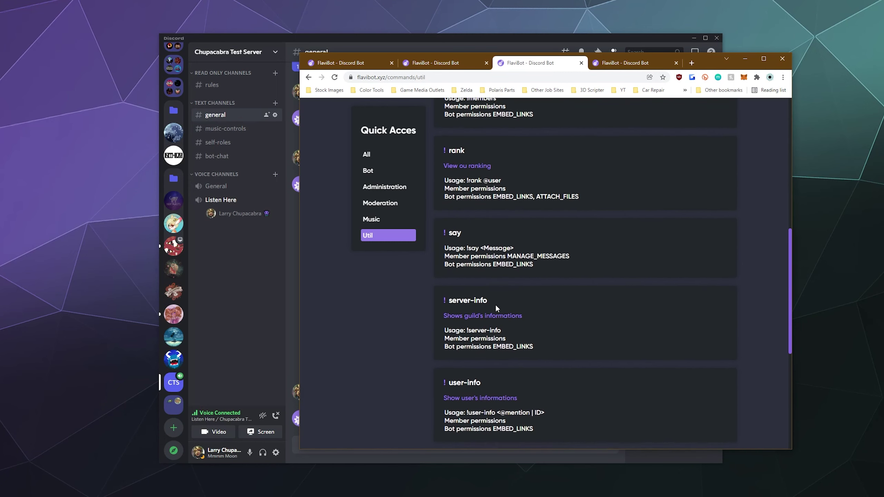
pyautogui.scroll(-3, 495, 307)
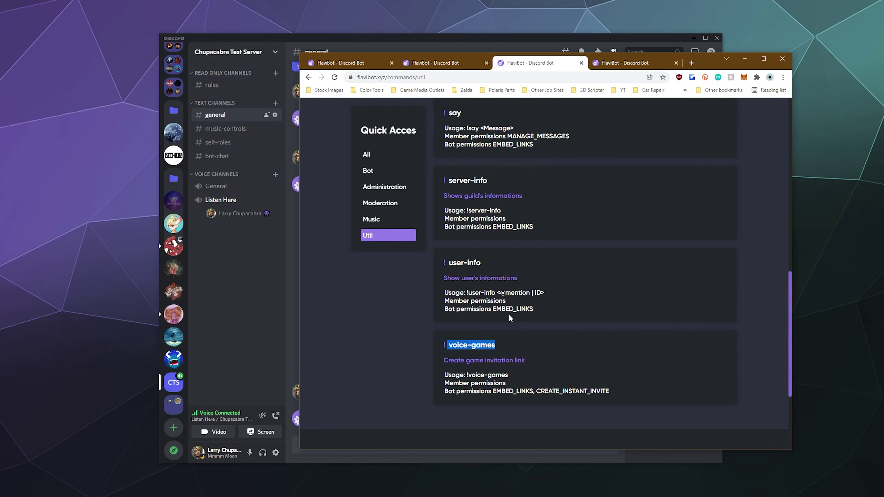
pyautogui.scroll(12, 589, 304)
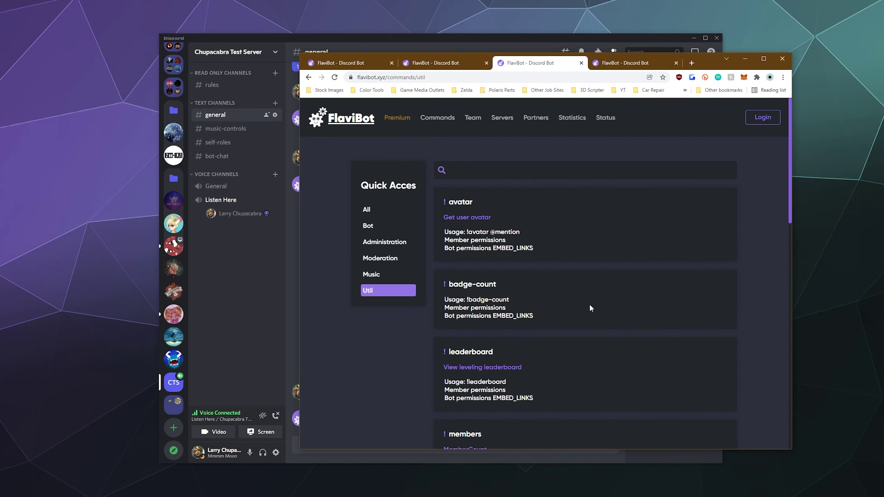
# Switch to Discord, disconnect from the Listen Here voice channel and read the latest messages in the general channel.
pyautogui.click(257, 365)
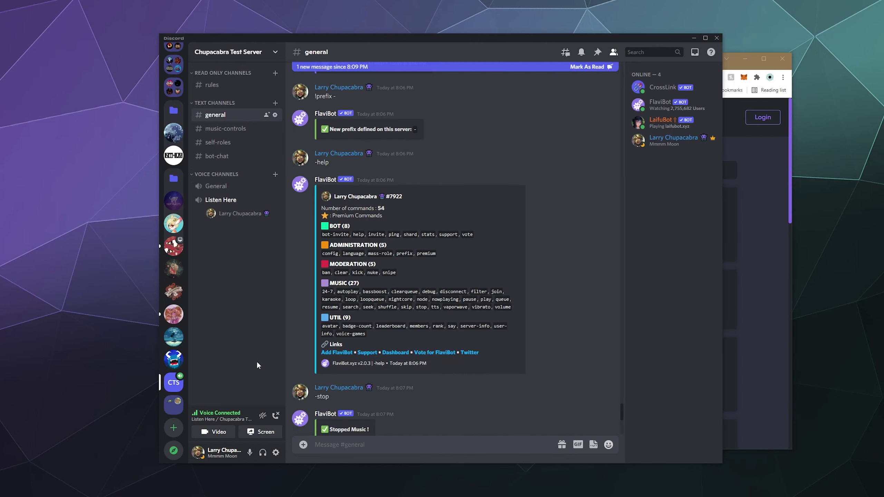
pyautogui.click(276, 416)
pyautogui.click(595, 295)
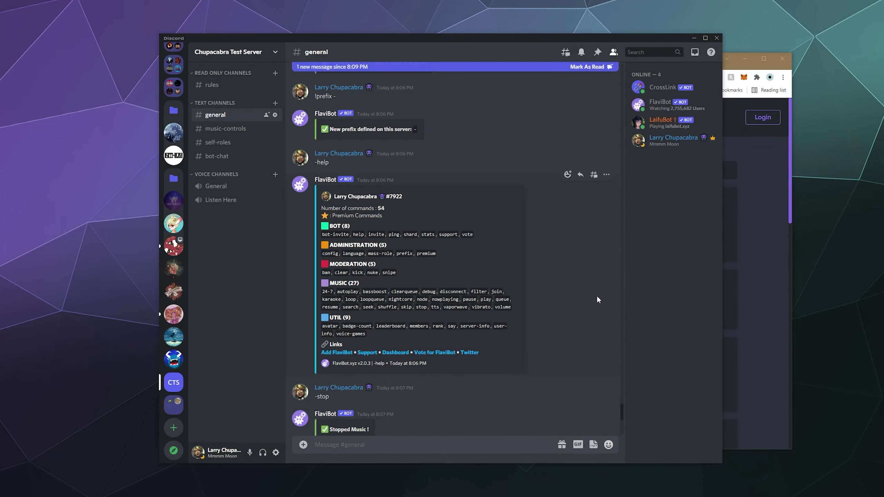
pyautogui.scroll(-6, 605, 281)
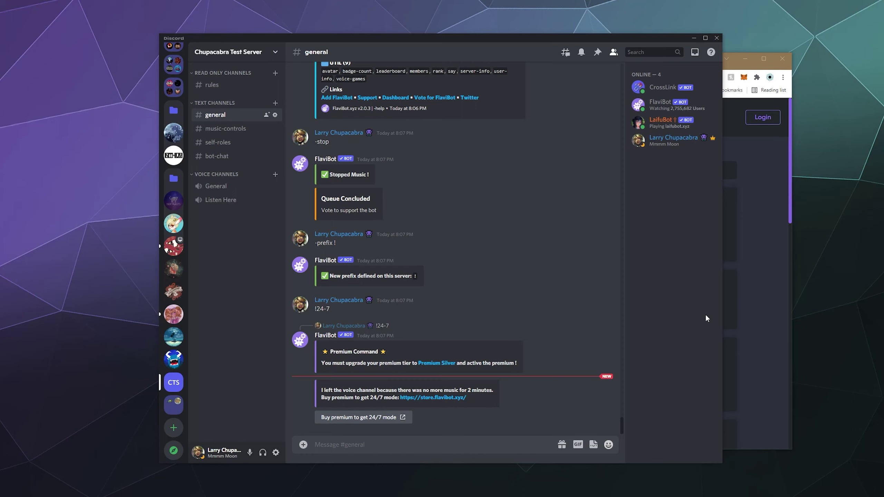
# Switch to FlaviBot's home page in the browser and examine its server, user and command statistics.
pyautogui.click(771, 303)
pyautogui.click(356, 67)
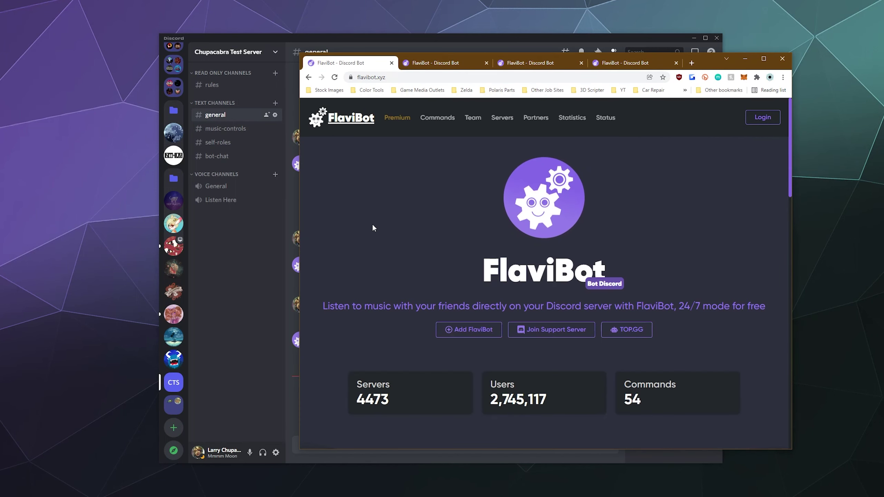
pyautogui.scroll(-2, 374, 227)
pyautogui.moveTo(392, 319); pyautogui.dragTo(340, 323)
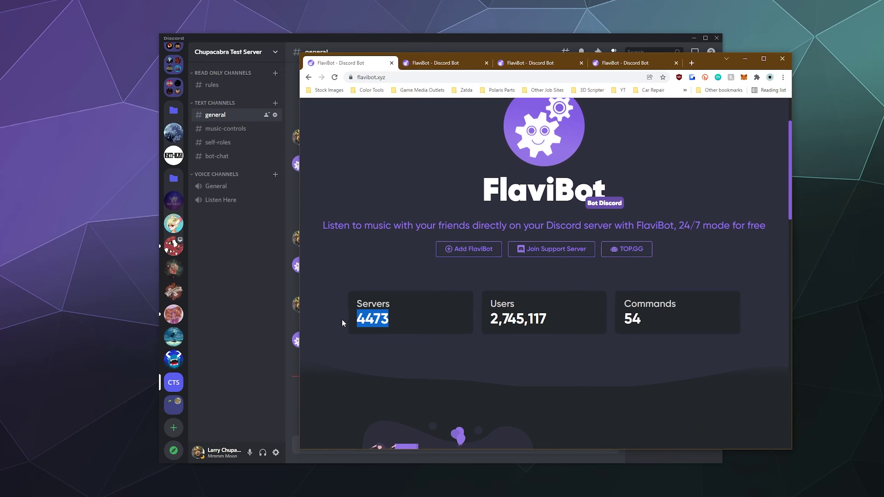
pyautogui.moveTo(508, 318); pyautogui.dragTo(454, 324)
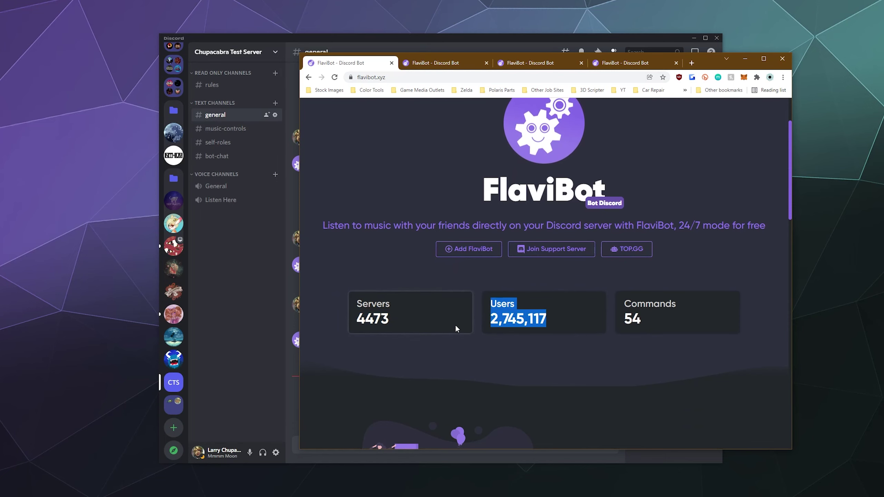
pyautogui.click(523, 330)
pyautogui.moveTo(647, 322); pyautogui.dragTo(606, 323)
pyautogui.click(651, 320)
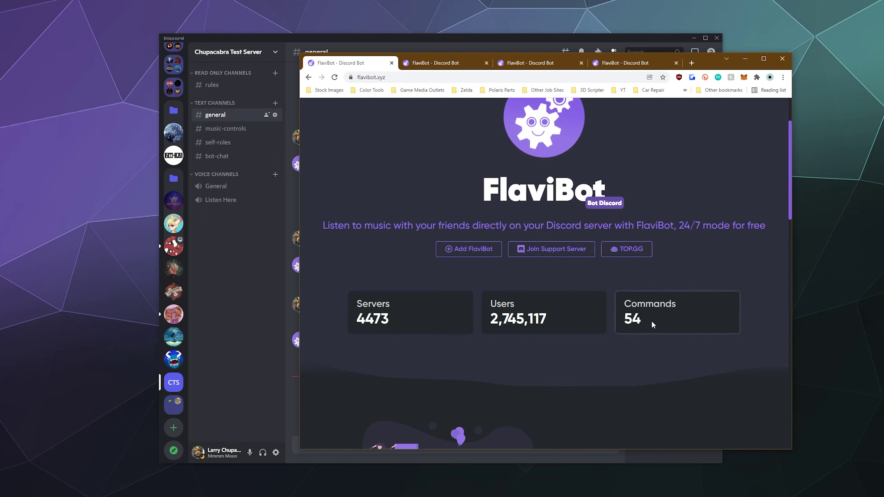
# Look over the feature sections of FlaviBot's home page, including Levels System, and return to the page's beginning.
pyautogui.scroll(-4, 650, 321)
pyautogui.scroll(-8, 599, 264)
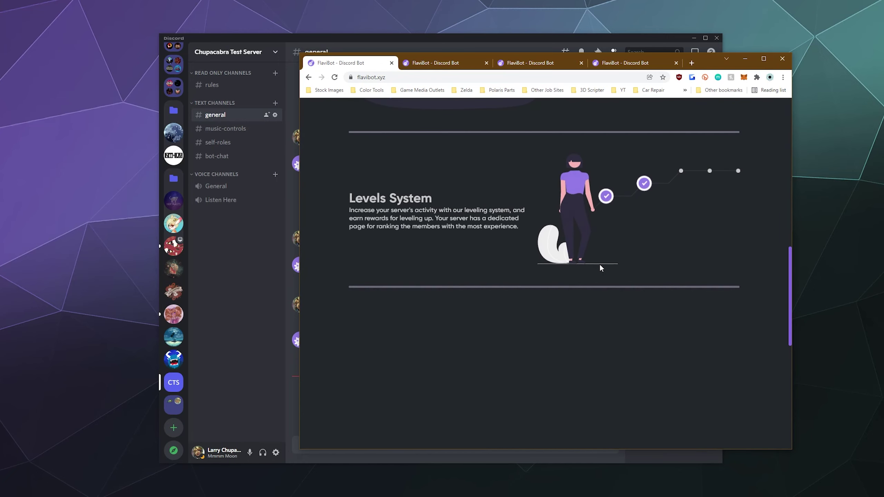
pyautogui.scroll(14, 599, 264)
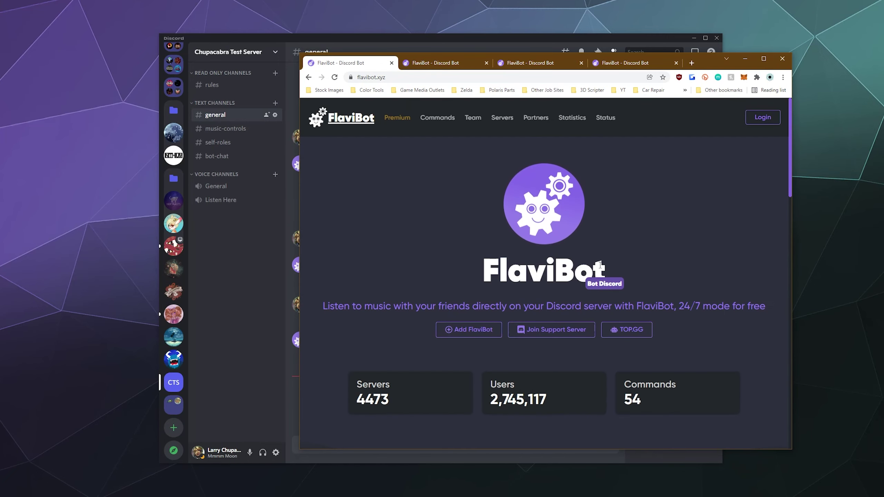